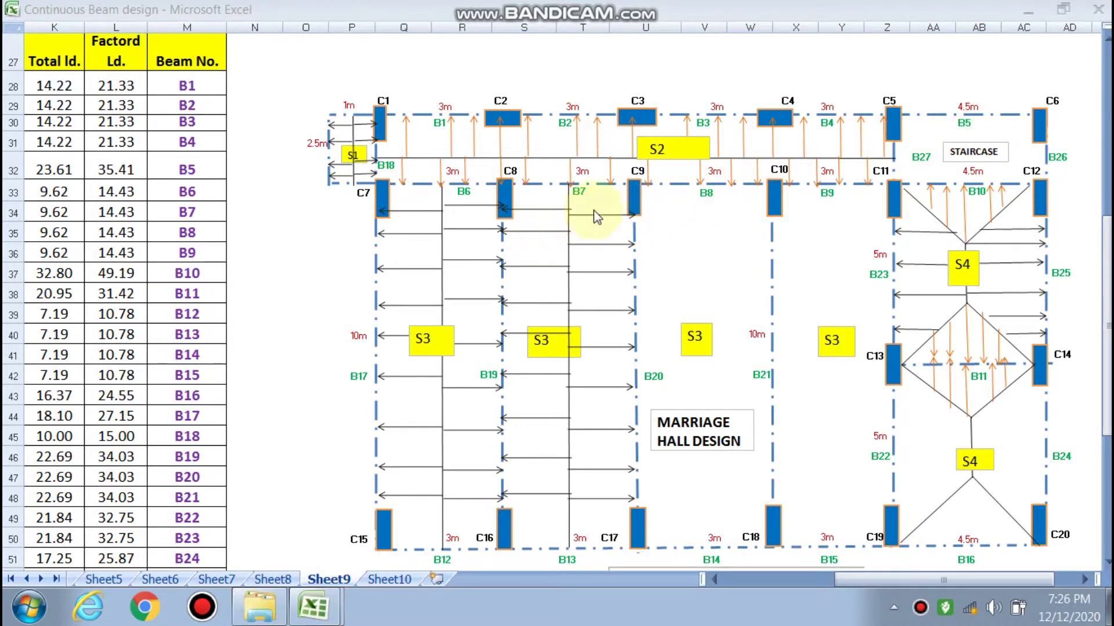
Examine the marriage hall's first floor plan together with the parapet wall in the front elevation.
left_click(722, 255)
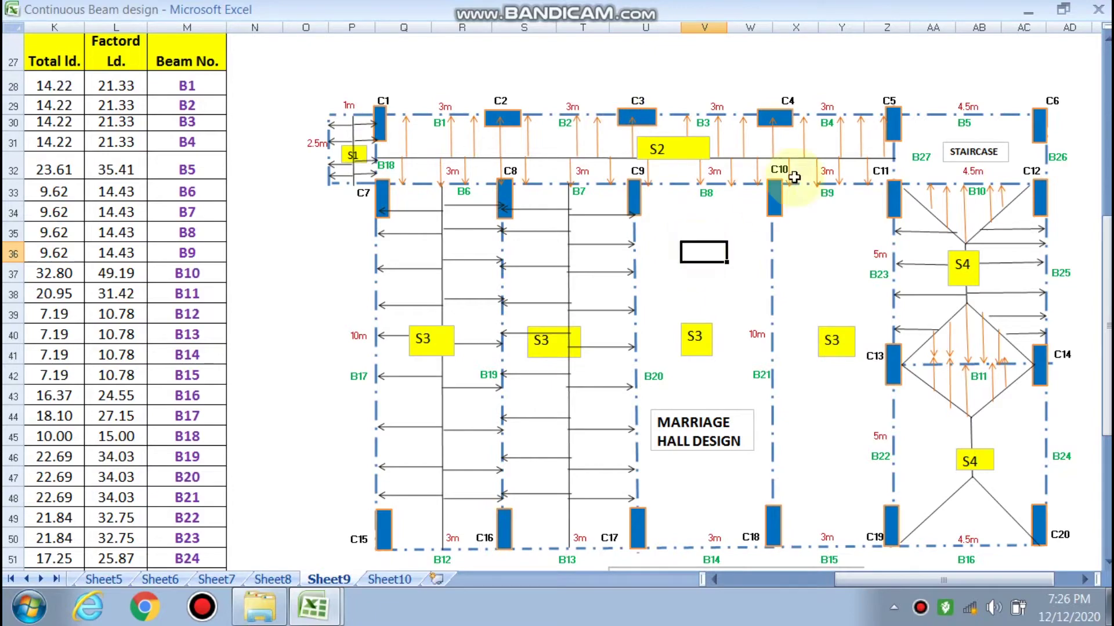
scroll(748, 313, "down", 3)
scroll(749, 314, "up", 3)
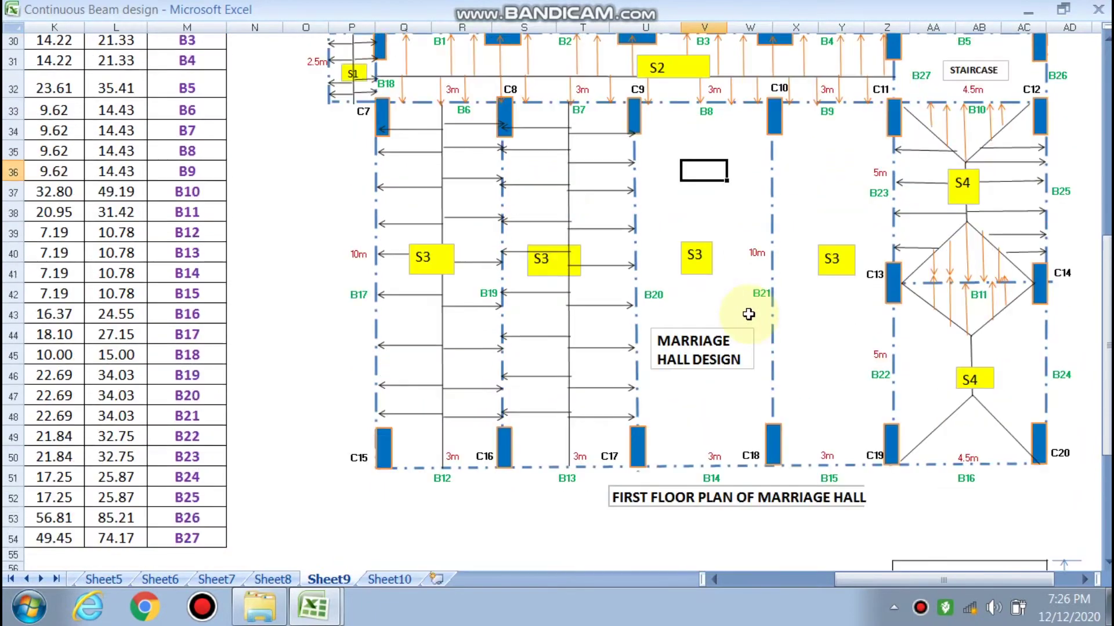
scroll(621, 348, "down", 1)
scroll(621, 348, "down", 4)
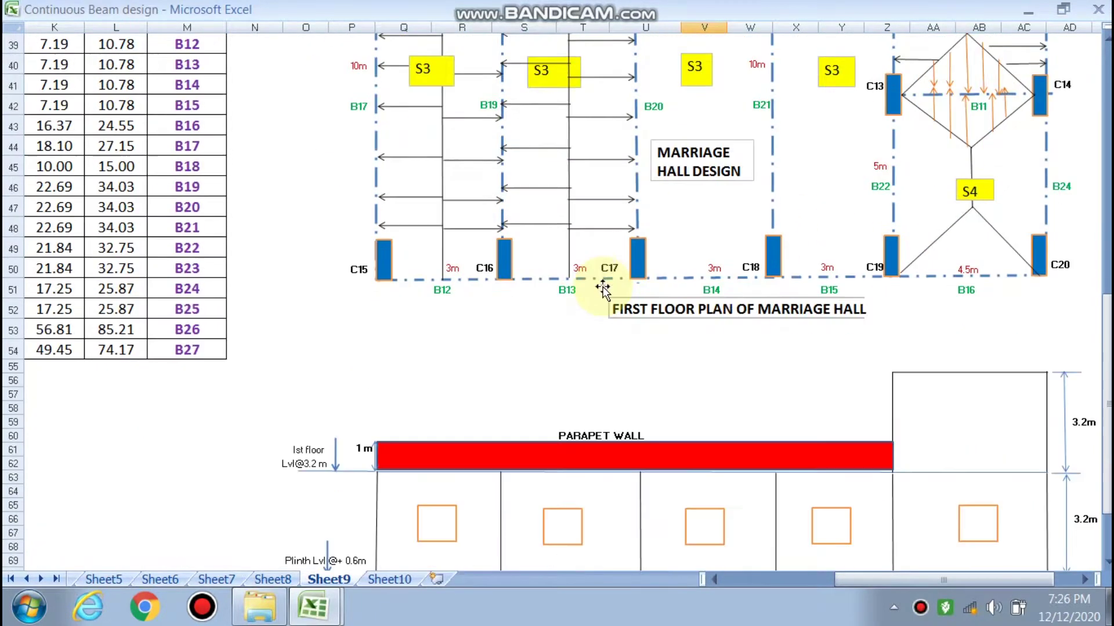
scroll(644, 357, "down", 1)
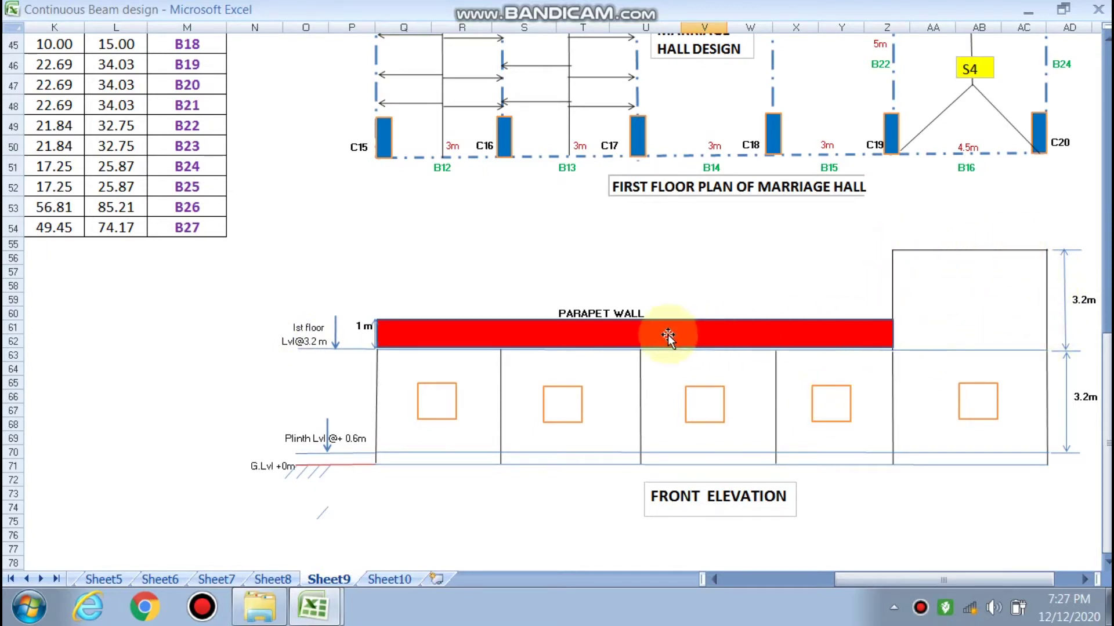
scroll(670, 397, "up", 6)
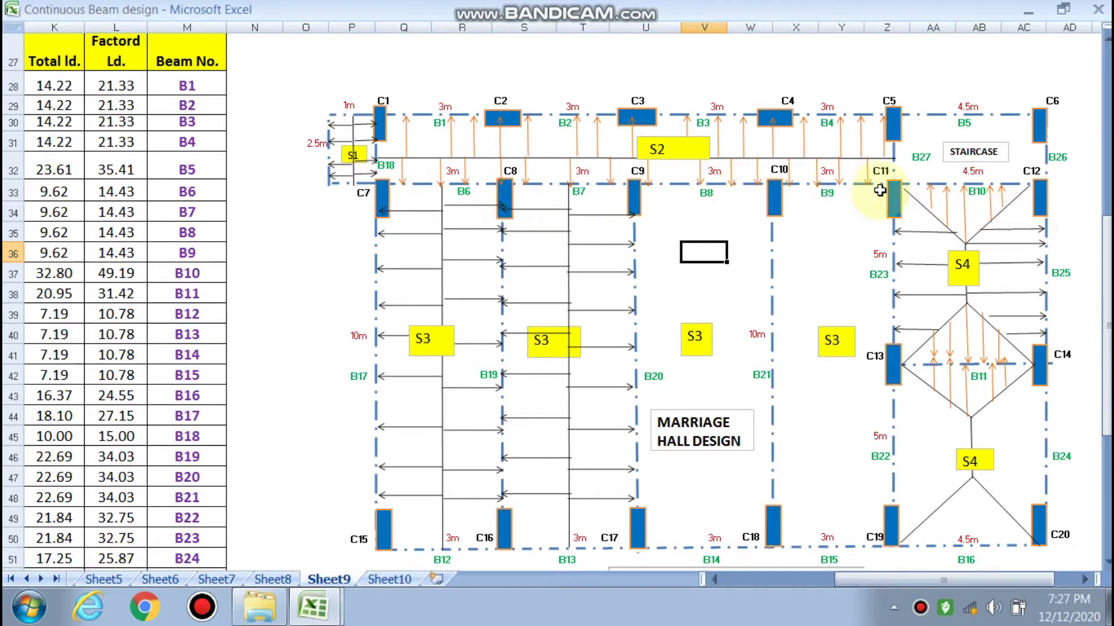
scroll(982, 217, "down", 1)
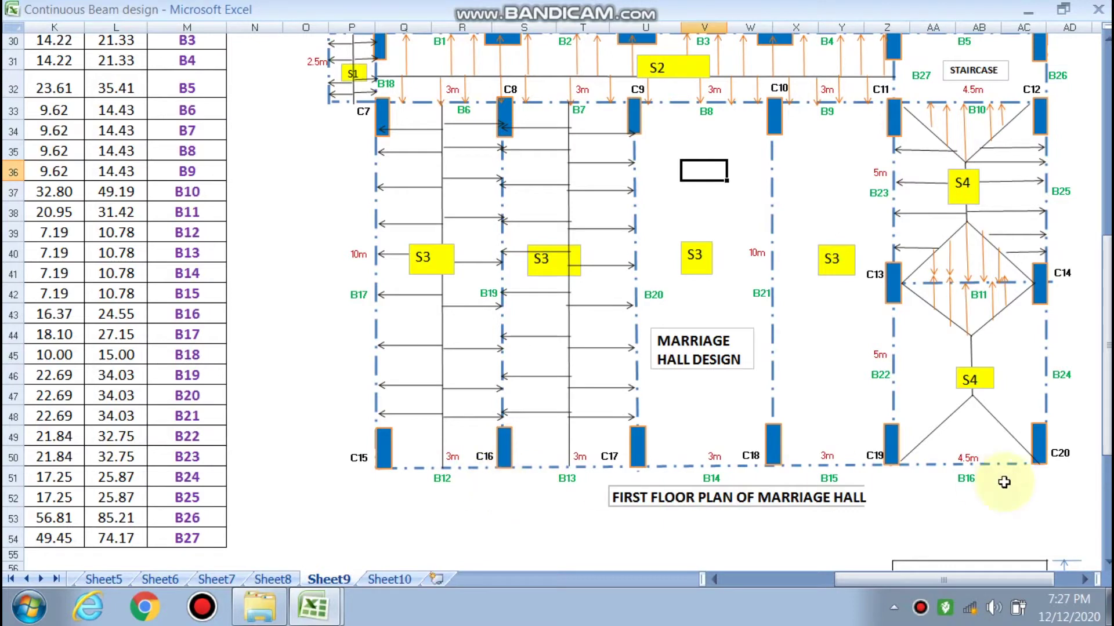
scroll(1004, 482, "up", 1)
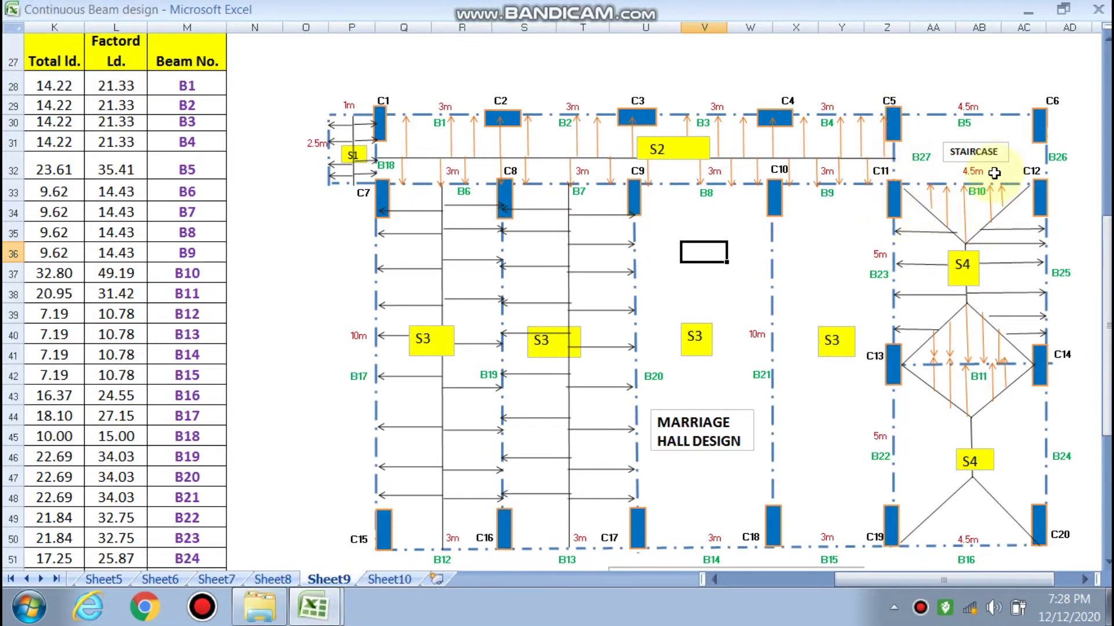
Compare the staircase bay and S4 slab area on the floor plan with the 3.2 m storeys in the front elevation.
scroll(946, 211, "down", 6)
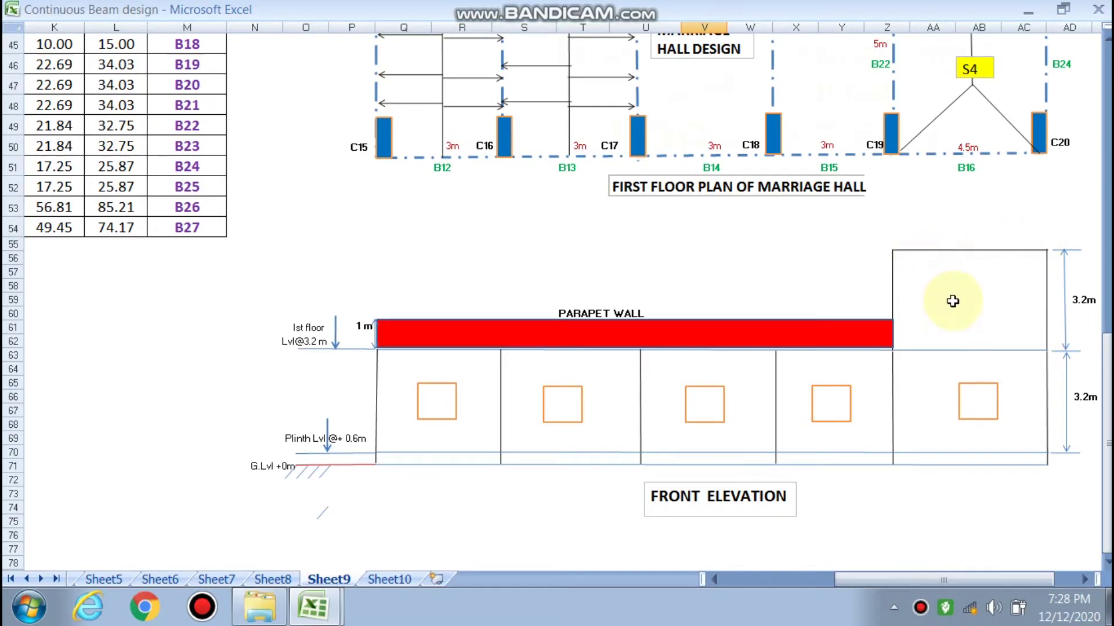
scroll(952, 298, "up", 7)
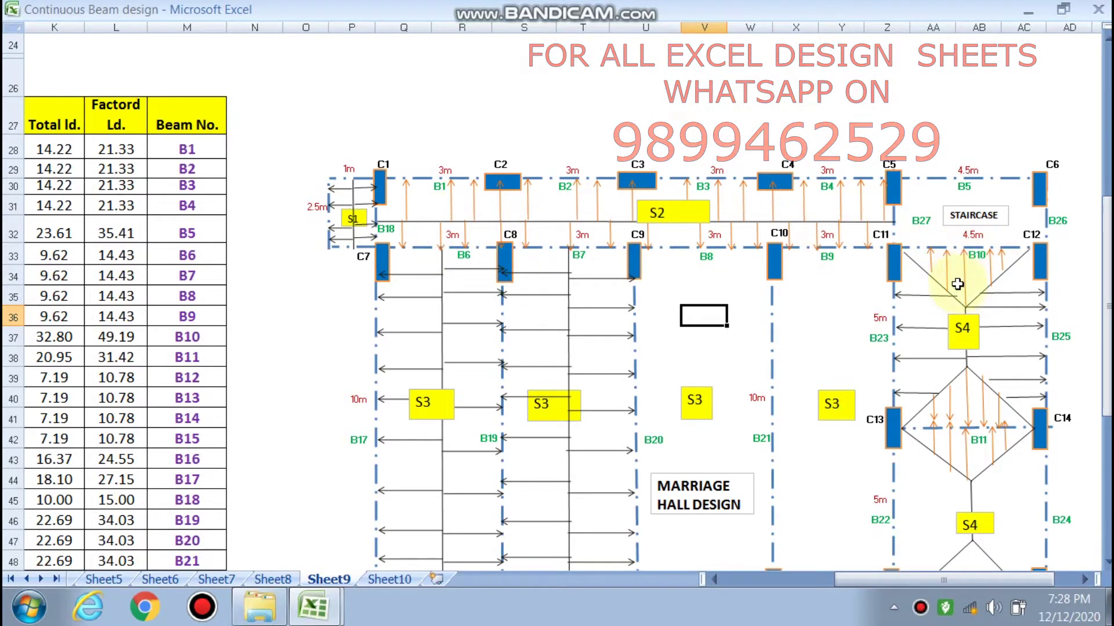
scroll(909, 322, "down", 4)
scroll(909, 322, "down", 3)
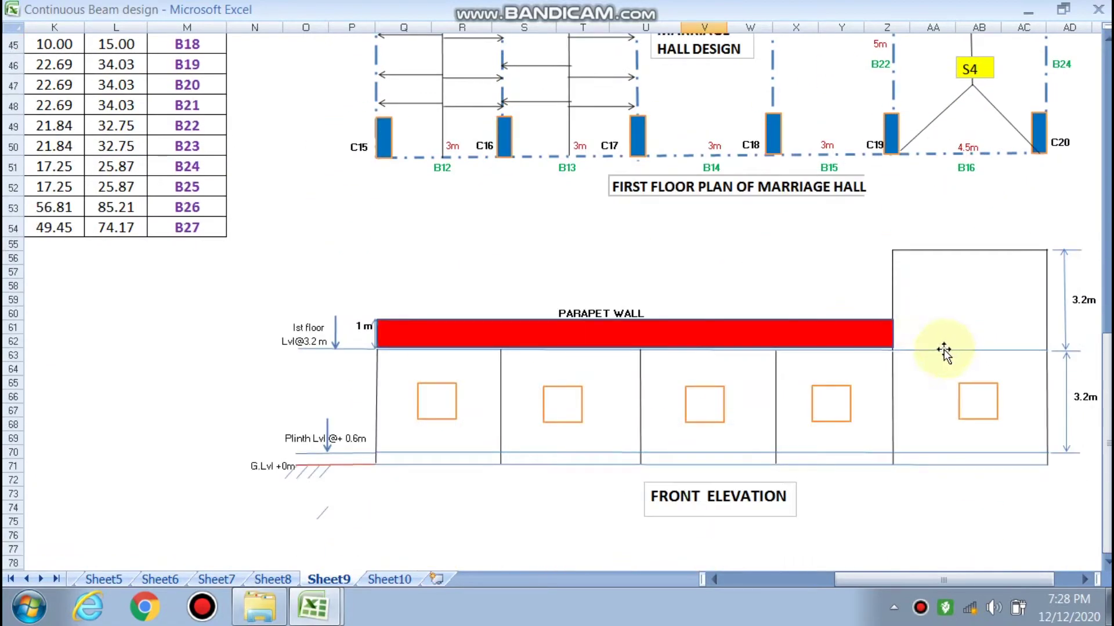
scroll(977, 355, "up", 6)
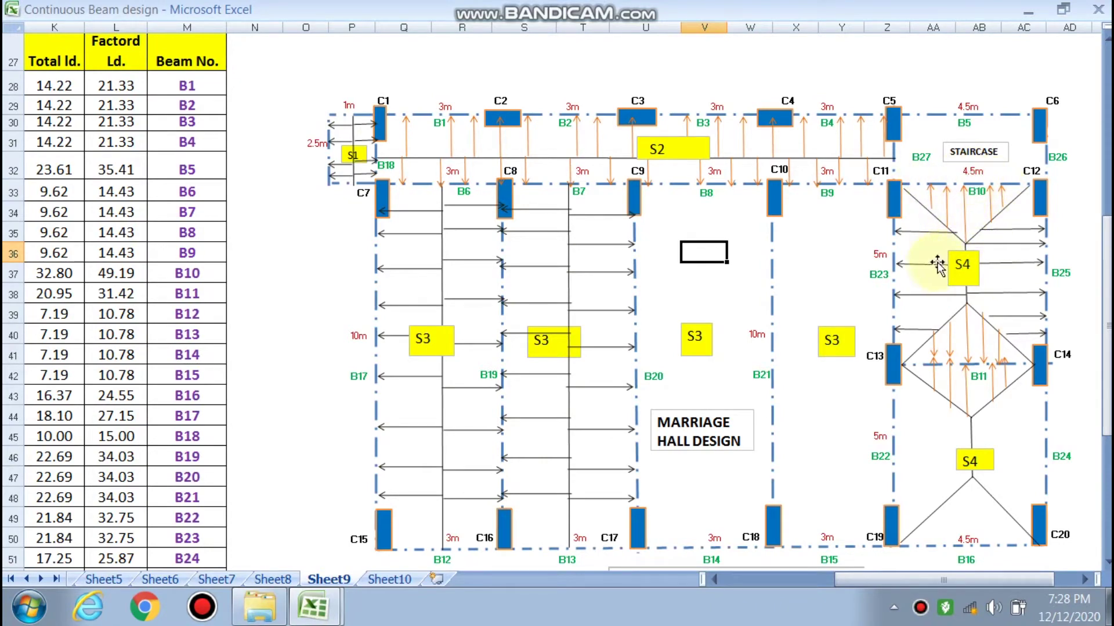
scroll(957, 261, "down", 4)
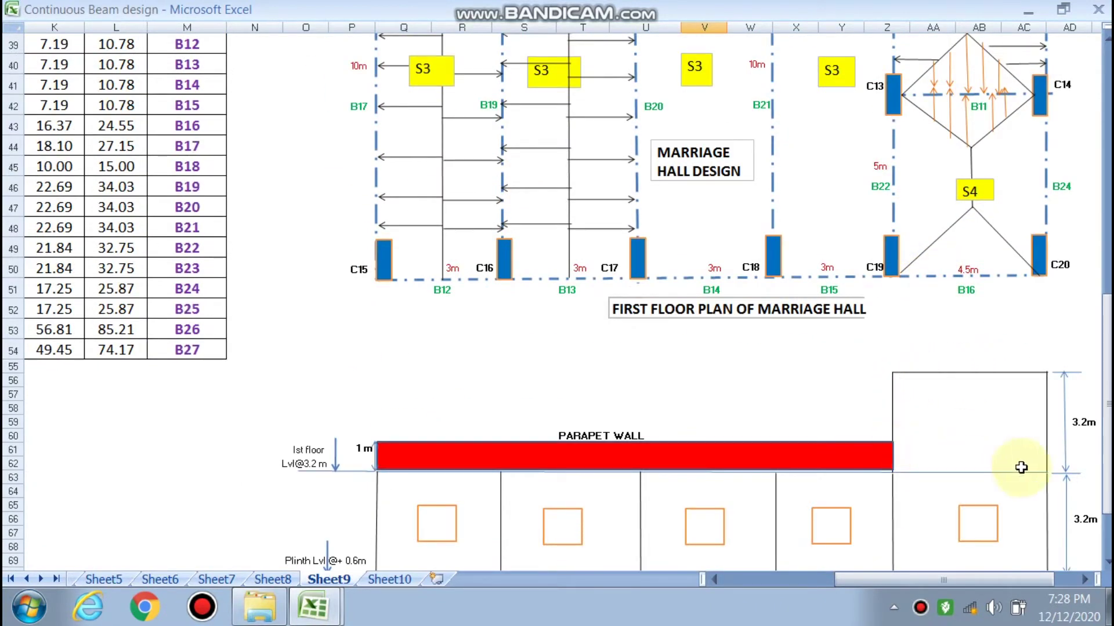
scroll(980, 394, "up", 1)
scroll(984, 435, "up", 3)
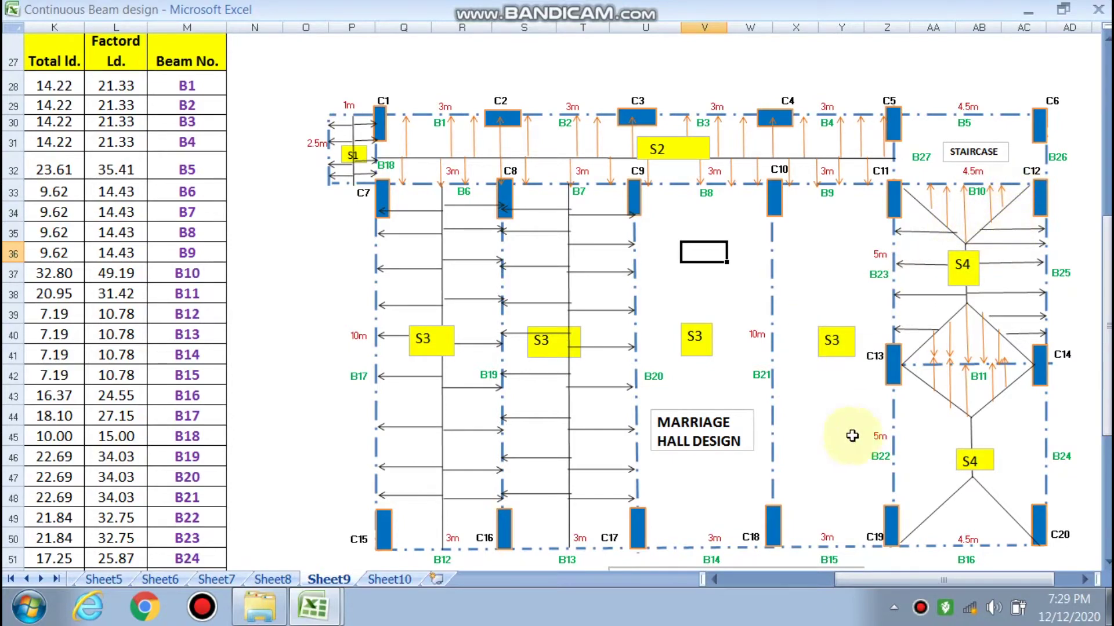
Review the slab load, slab-to-beam transfer and masonry load tables, checking slab S2 against the floor plan.
left_click_drag(900, 578, 771, 579)
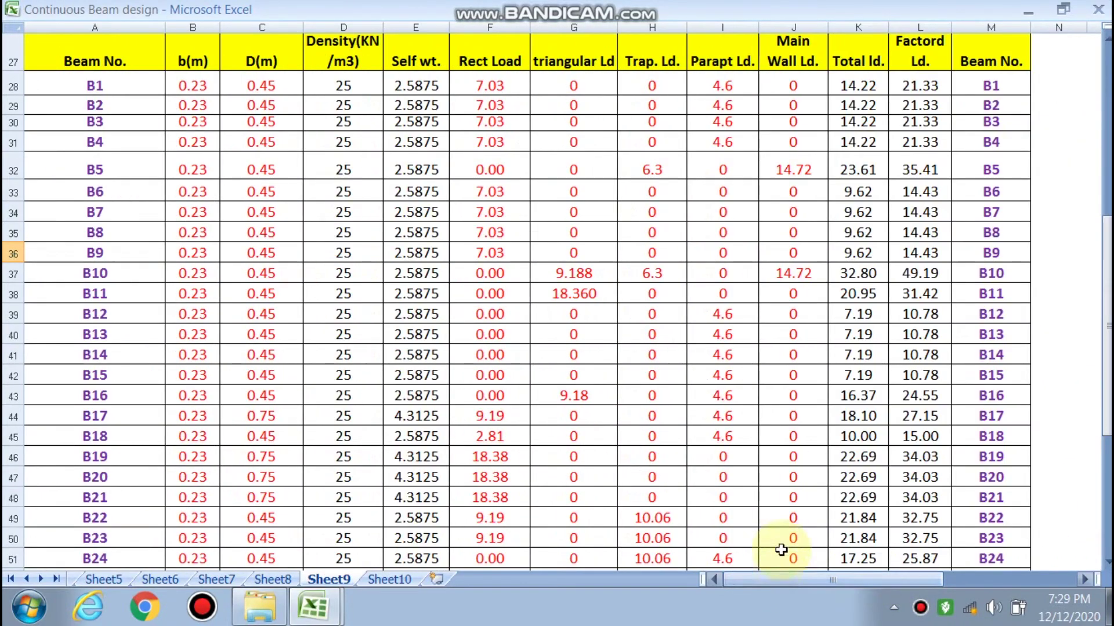
scroll(748, 460, "up", 9)
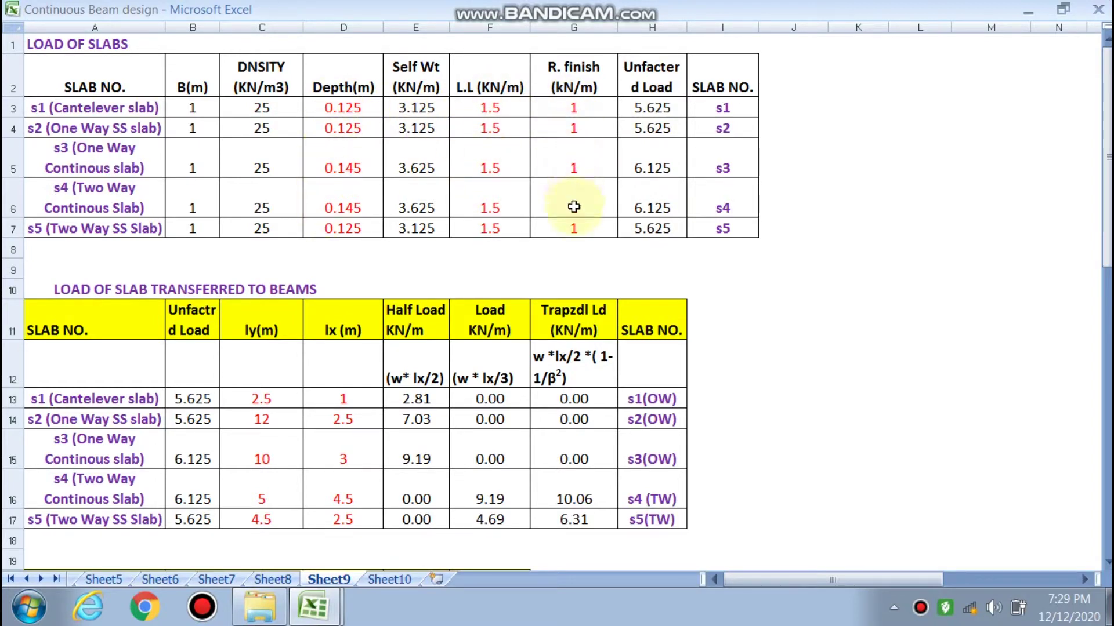
scroll(580, 220, "down", 2)
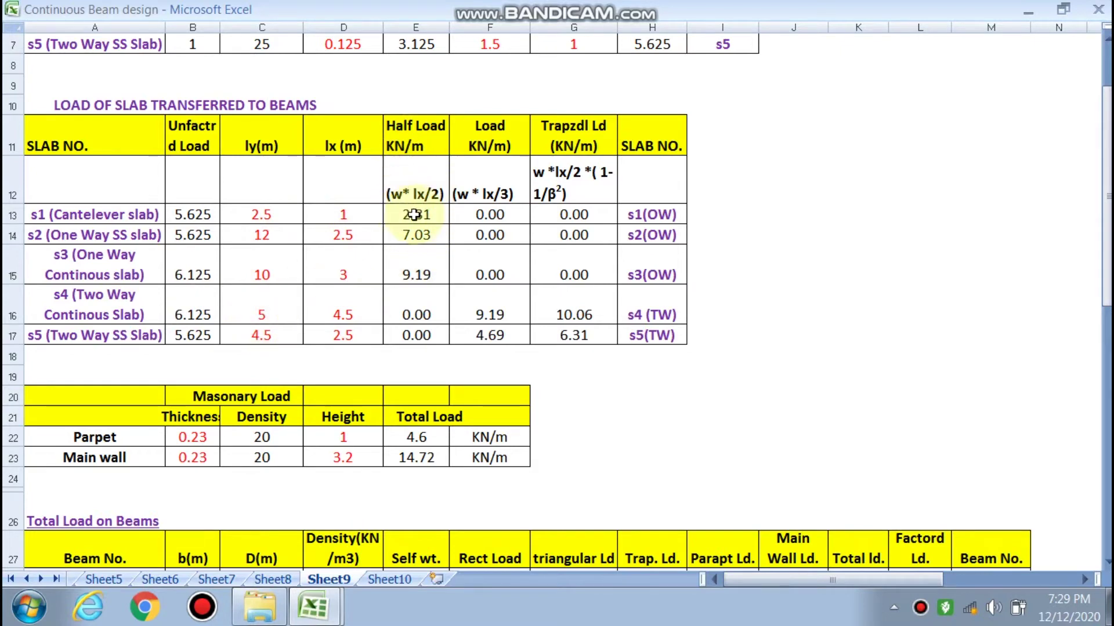
scroll(415, 216, "down", 1)
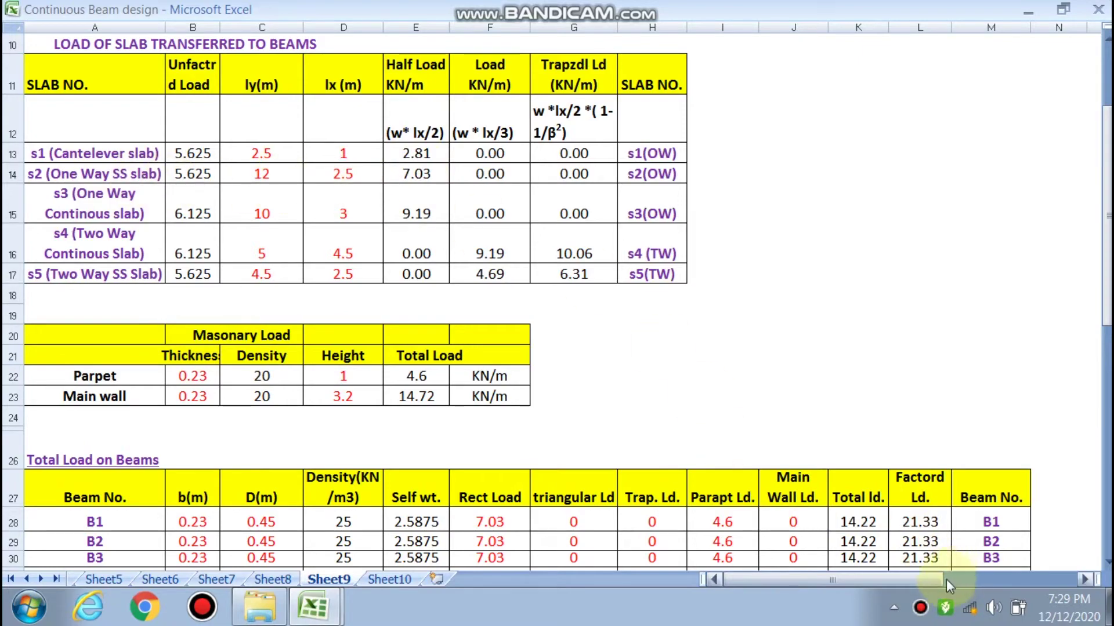
left_click_drag(946, 578, 973, 580)
scroll(952, 348, "down", 3)
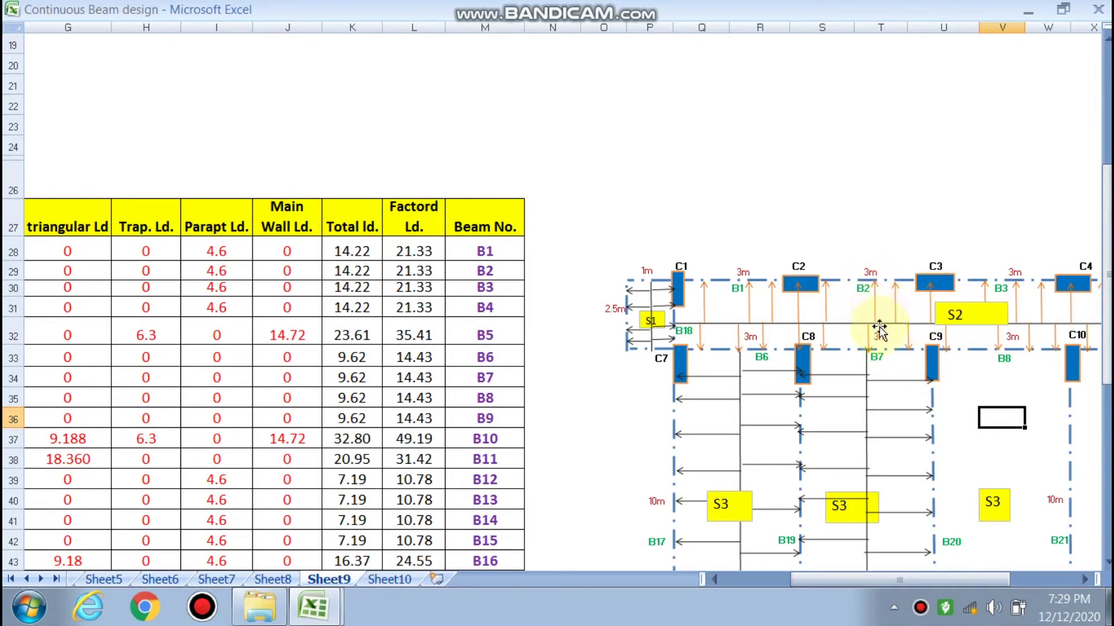
left_click_drag(896, 579, 829, 579)
scroll(268, 352, "up", 2)
scroll(268, 351, "up", 1)
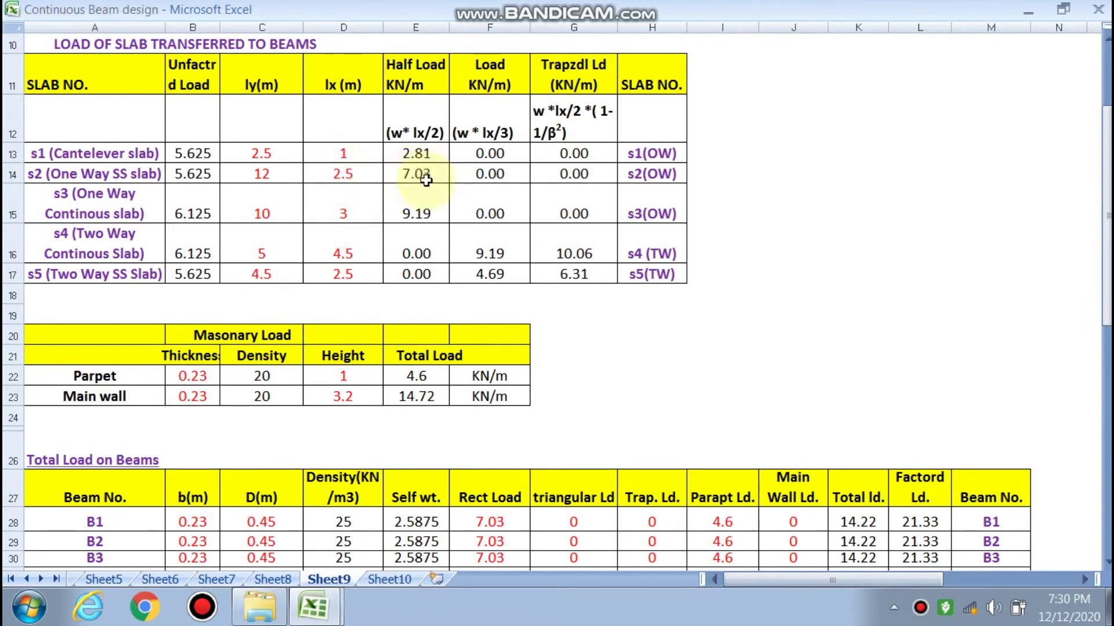
scroll(428, 180, "down", 1)
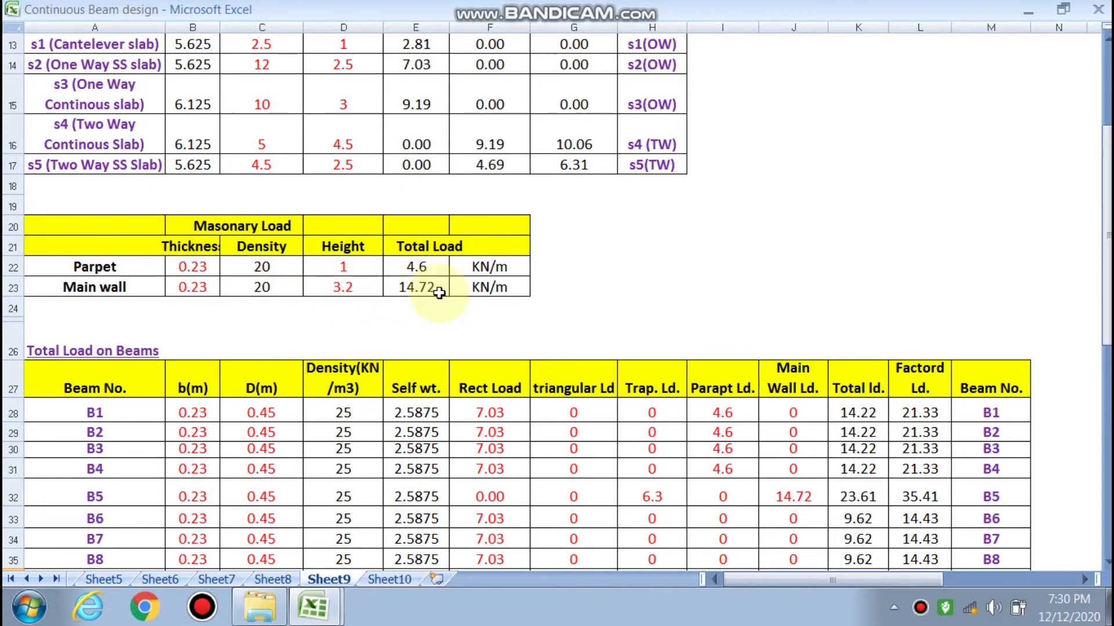
scroll(429, 287, "down", 3)
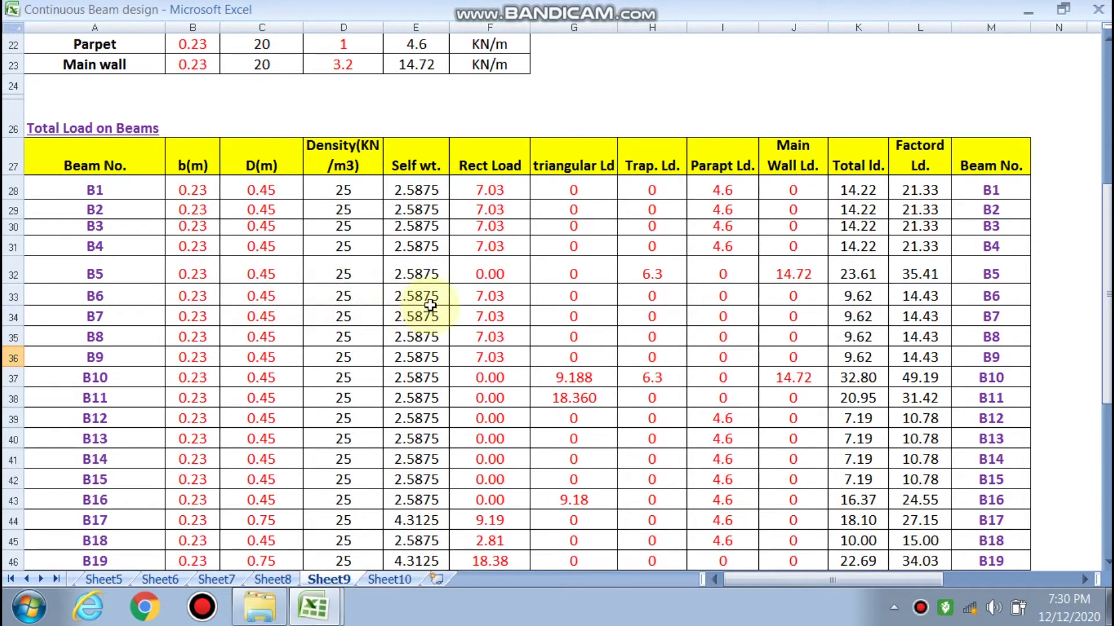
Inspect beam B6's self-weight formula, then check its rectangular load against the plan and its factored load in the beam table.
double_click(408, 302)
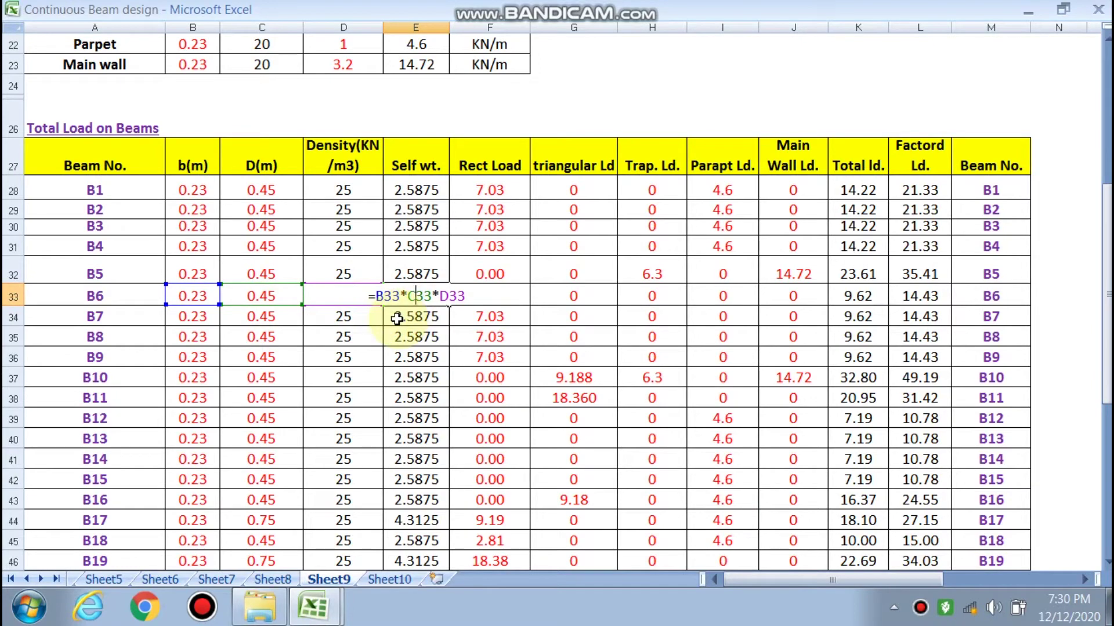
key("Escape")
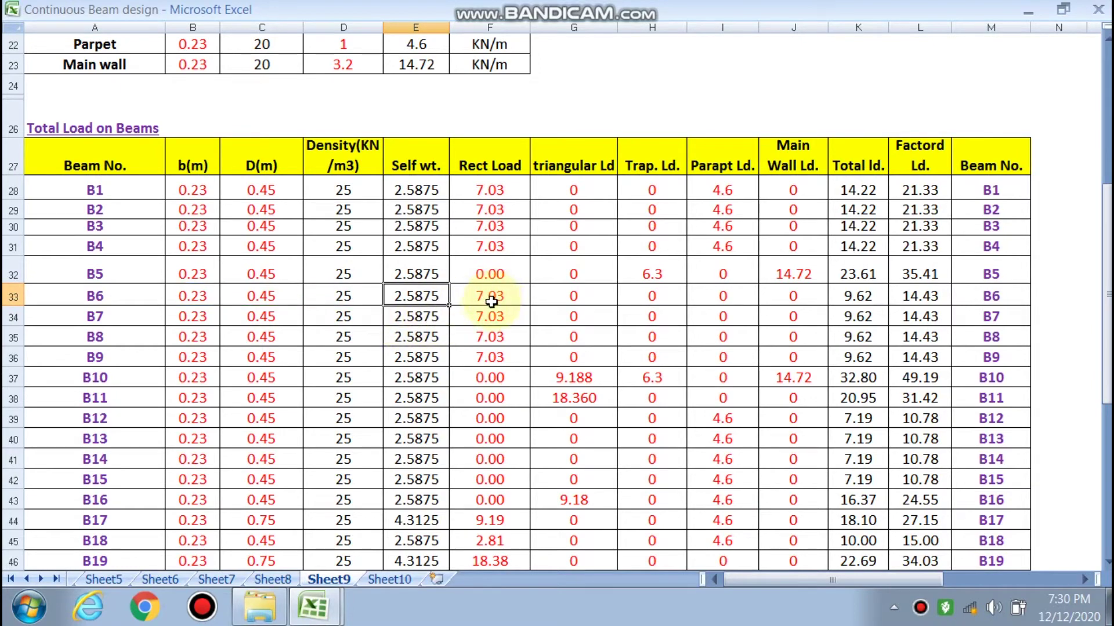
left_click_drag(840, 578, 906, 579)
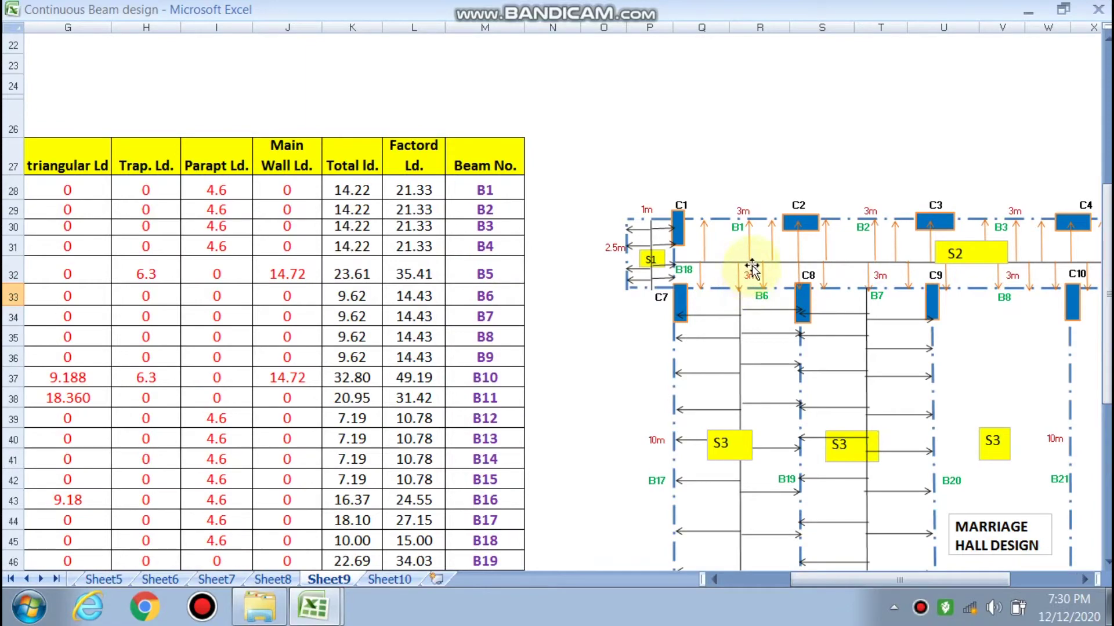
left_click_drag(865, 579, 758, 554)
scroll(502, 298, "up", 7)
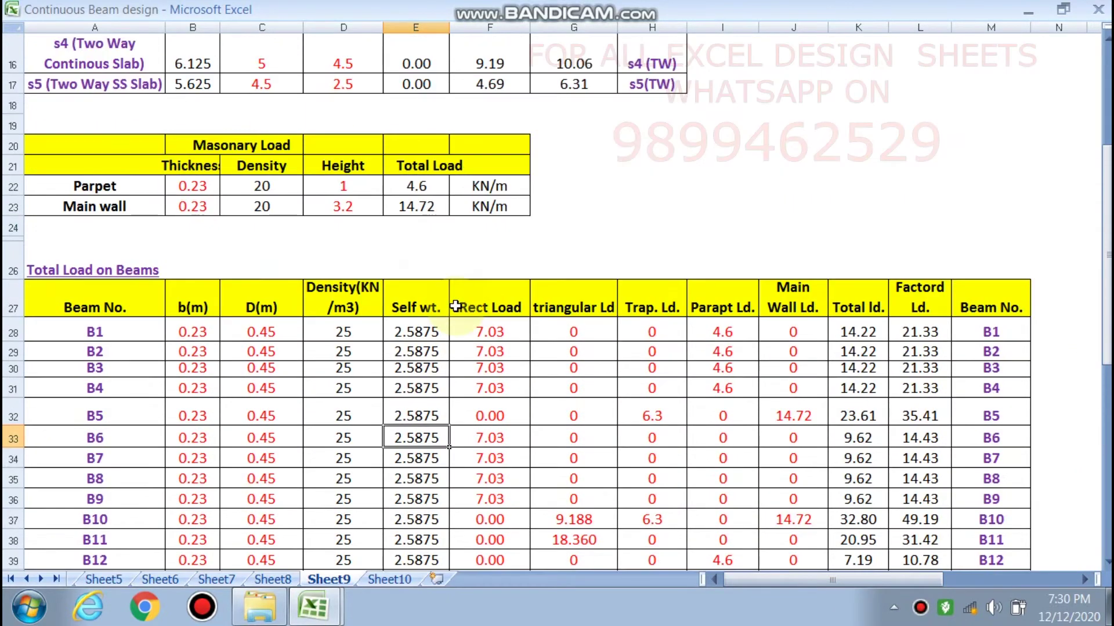
scroll(576, 277, "down", 7)
scroll(576, 276, "down", 1)
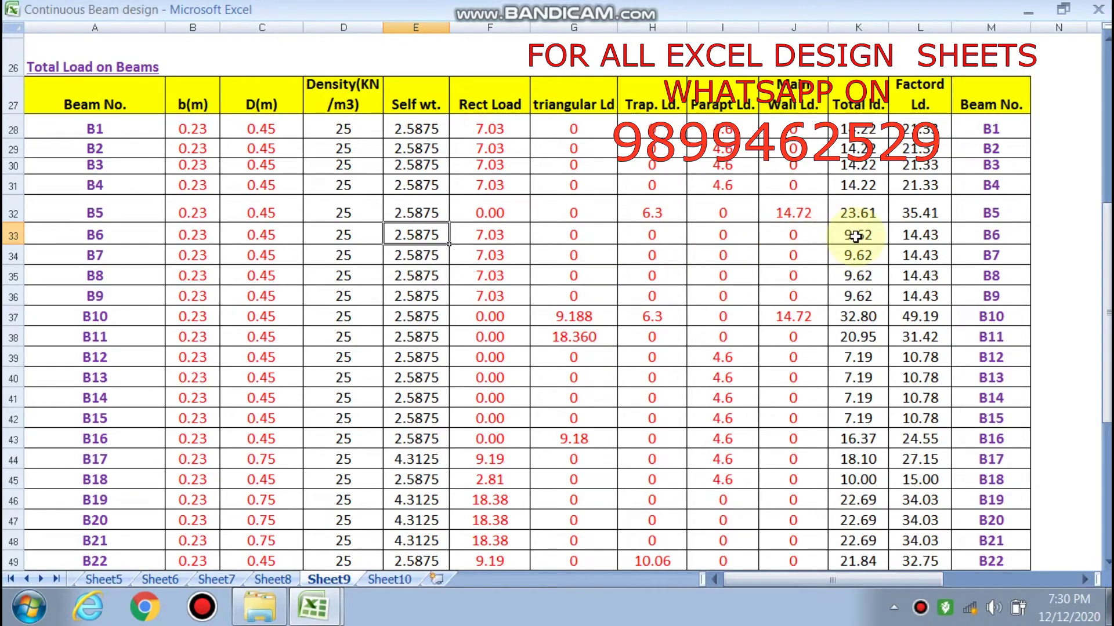
left_click(916, 236)
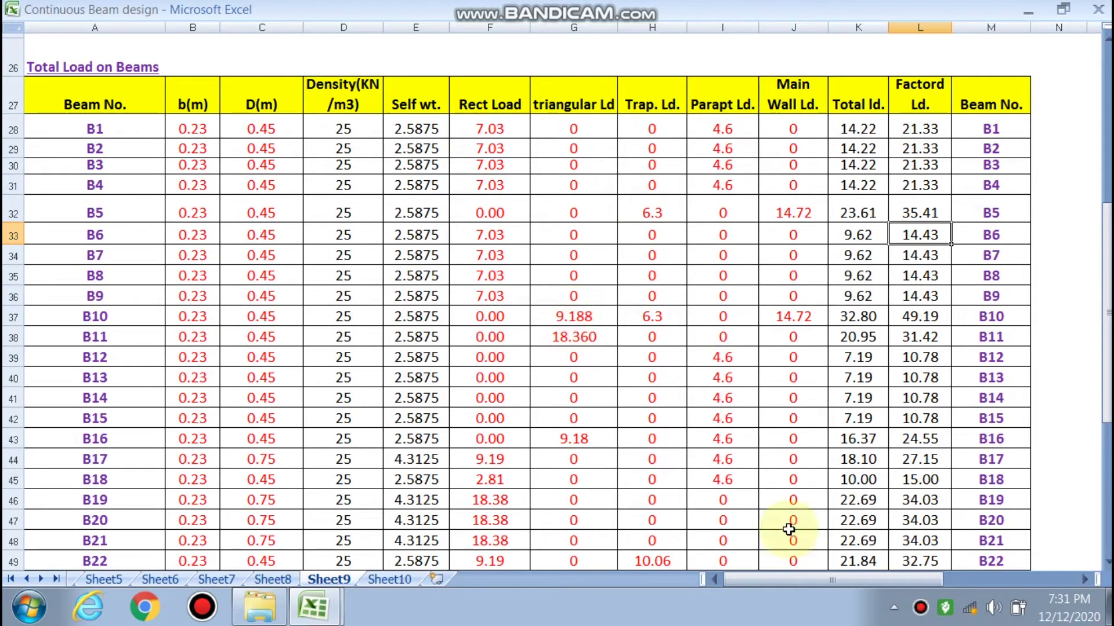
Check beam B10's triangular, trapezoidal and main wall loads against the floor plan and front elevation.
mouse_move(786, 578)
left_mouse_down()
mouse_move(888, 585)
mouse_move(905, 574)
left_mouse_up()
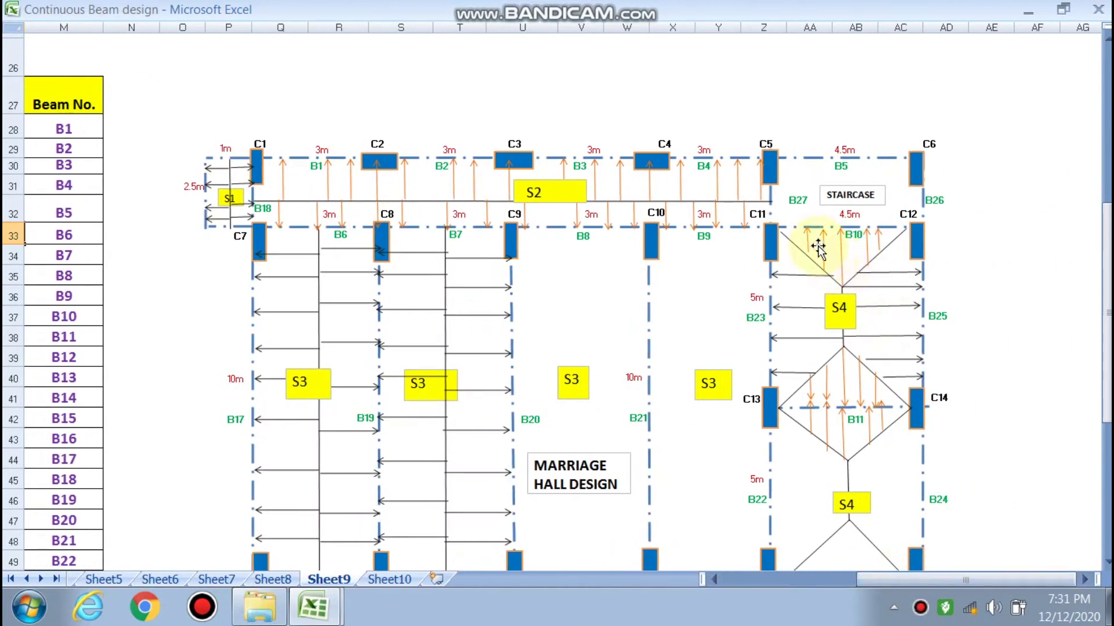
left_click_drag(905, 577, 826, 577)
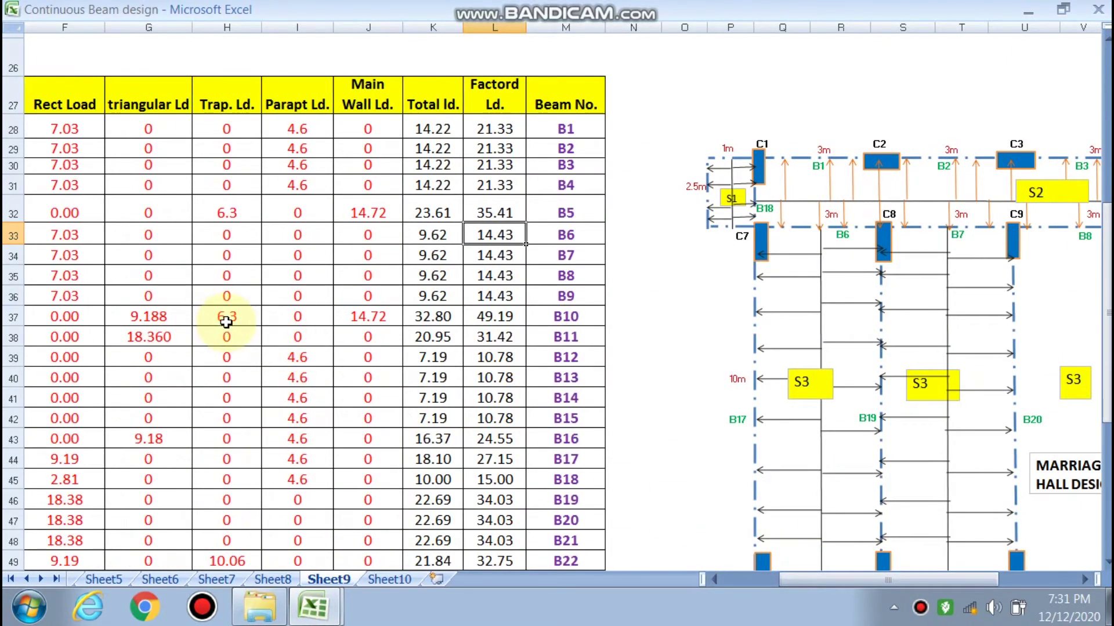
left_click_drag(841, 575, 922, 579)
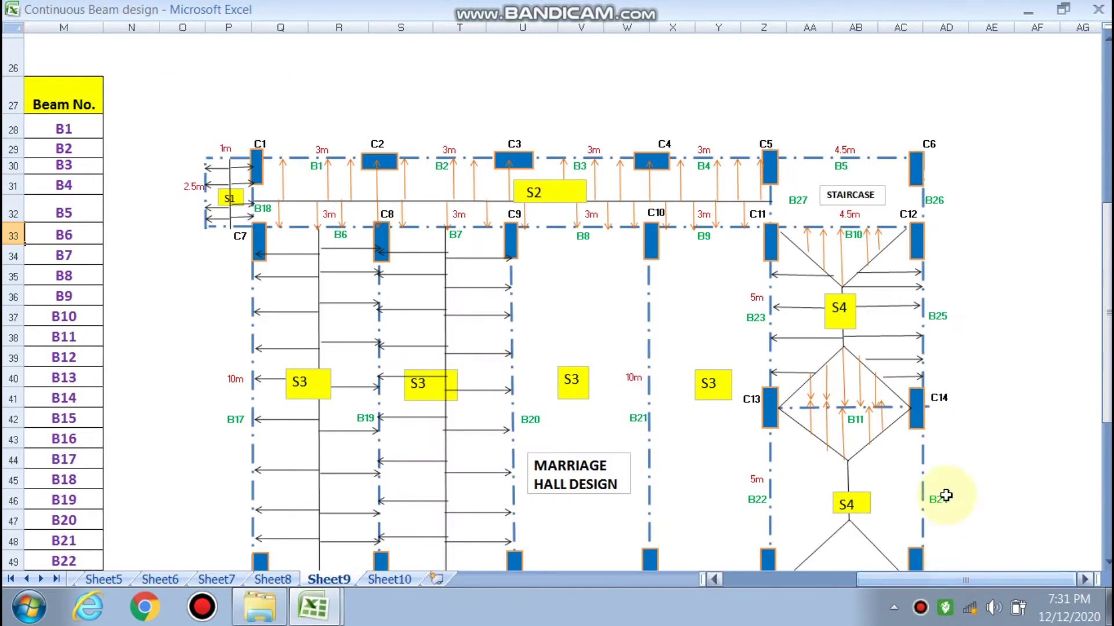
scroll(853, 232, "down", 4)
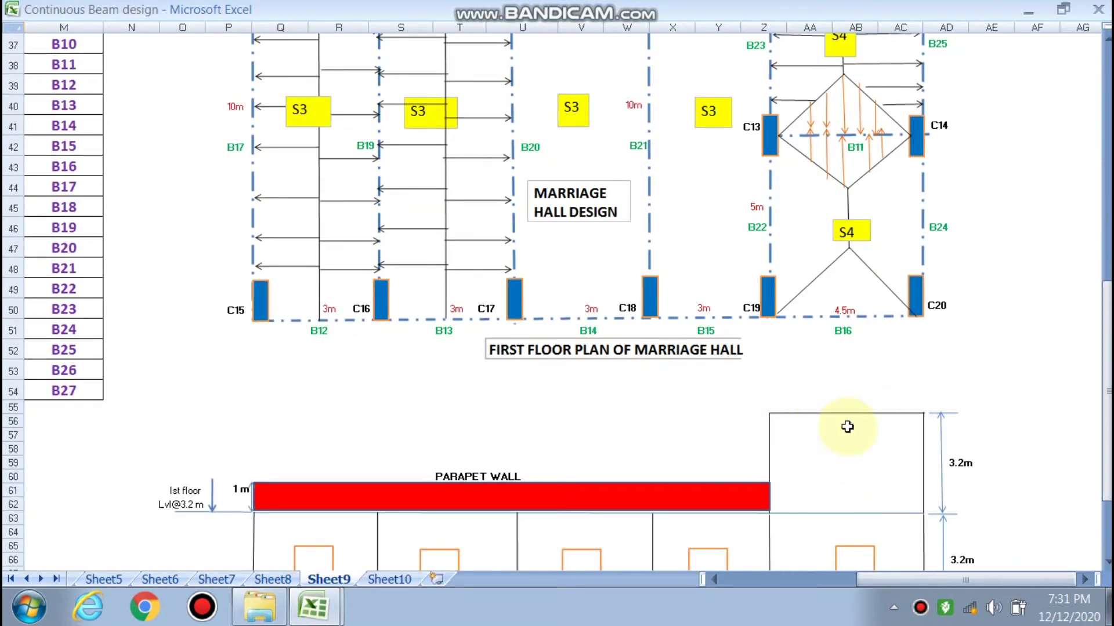
scroll(786, 433, "up", 2)
scroll(786, 434, "up", 2)
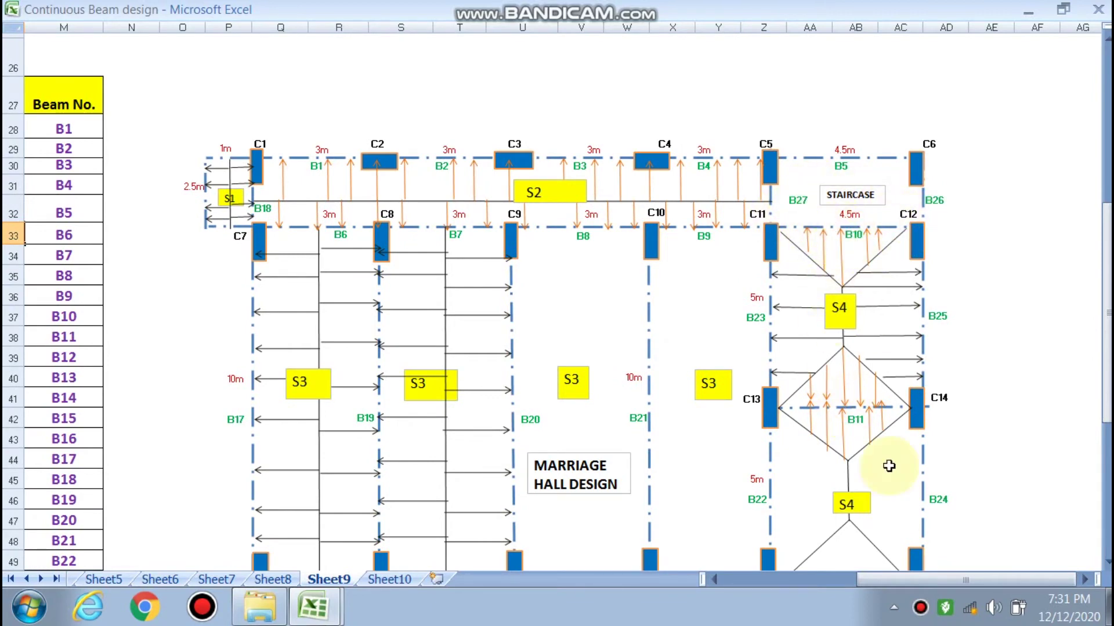
left_click_drag(882, 579, 794, 579)
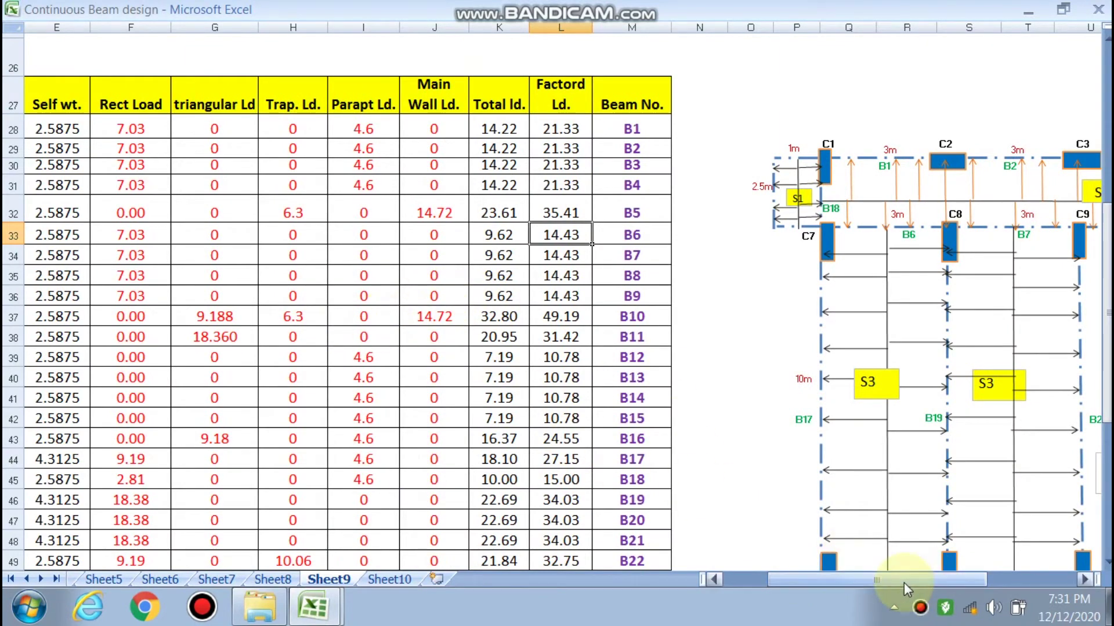
left_click_drag(835, 579, 925, 580)
scroll(944, 427, "down", 6)
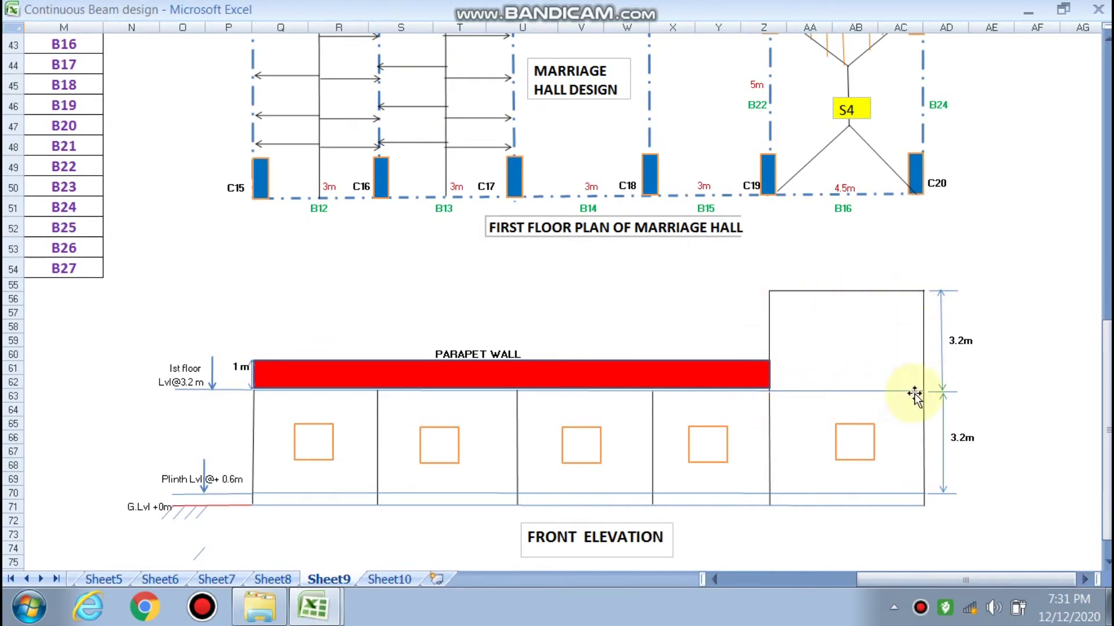
scroll(609, 447, "up", 1)
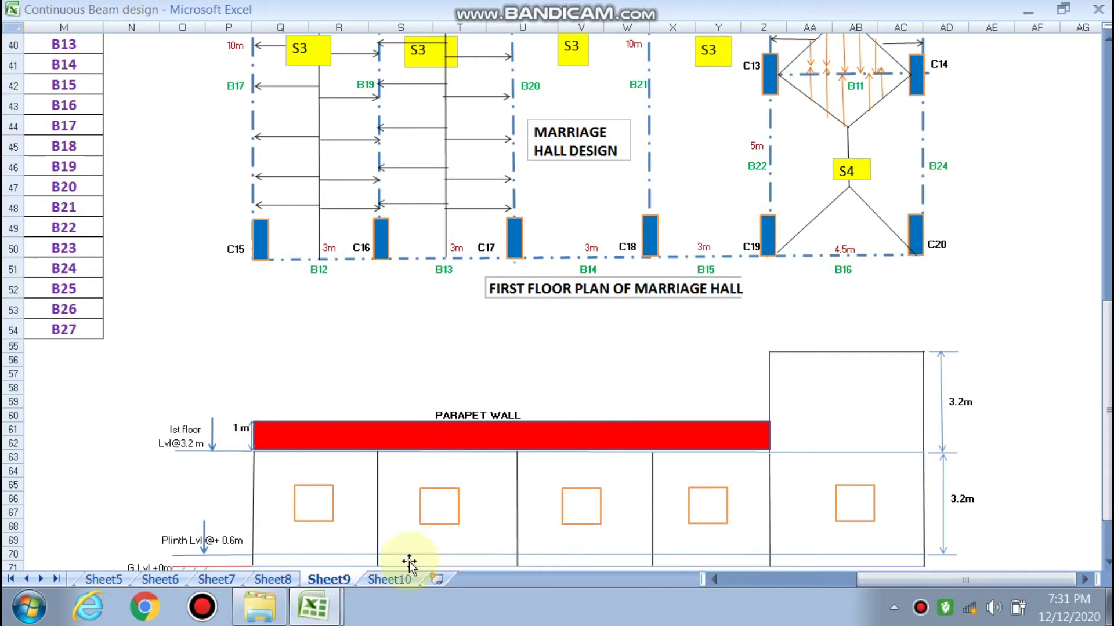
Switch to the Continuous beam practice workbook and check the span lengths, section inputs and Span AB's effective depth.
left_click(317, 613)
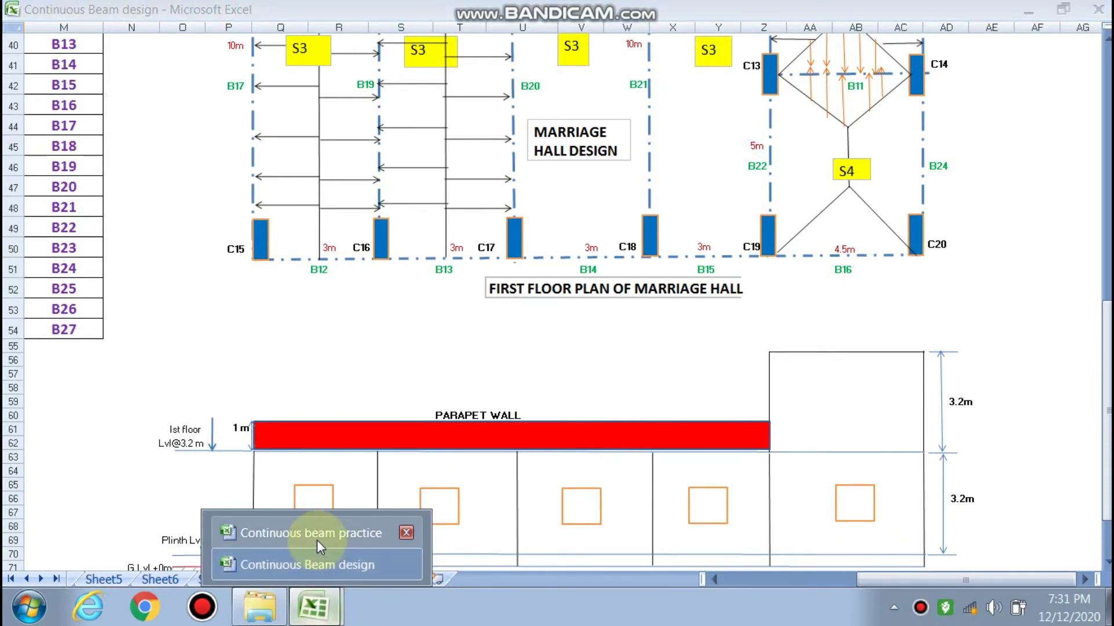
left_click(317, 541)
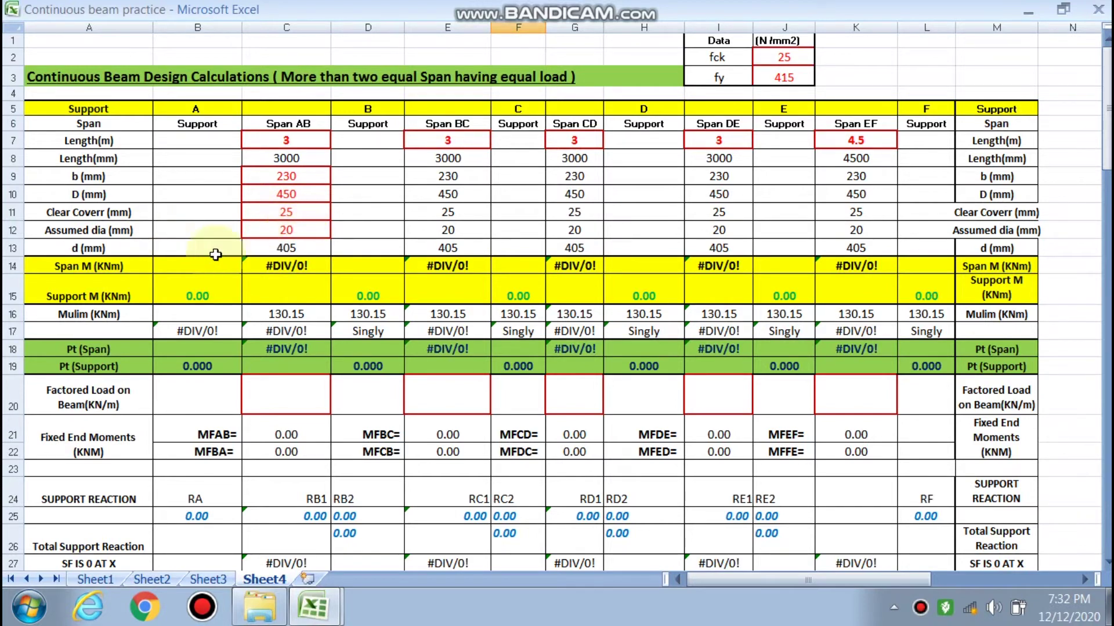
double_click(288, 249)
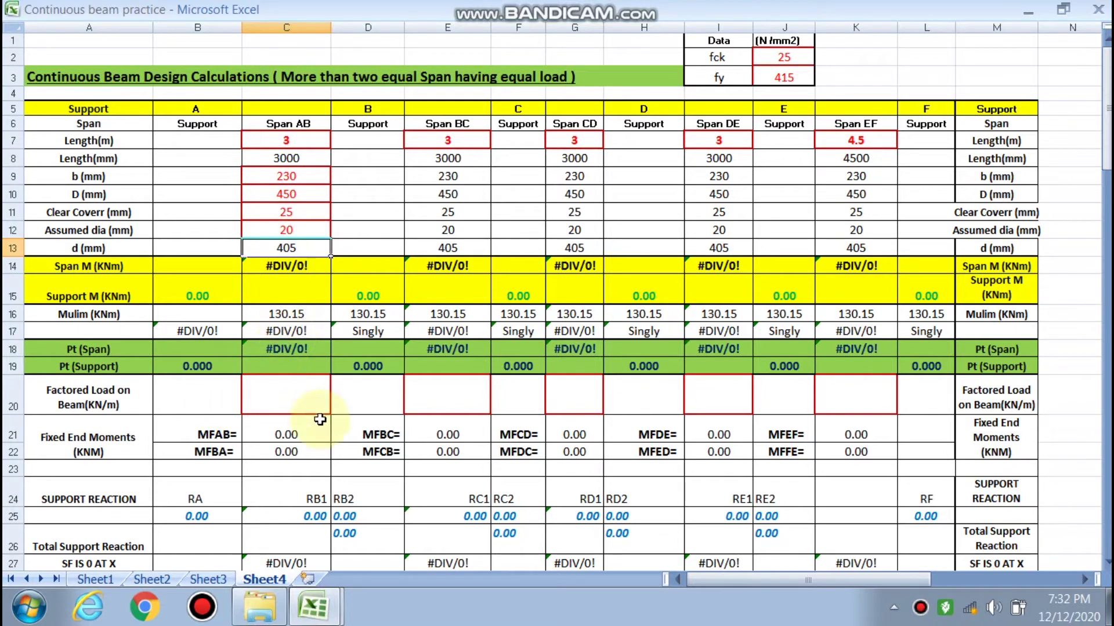
Look up beam B6's factored load in the Continuous Beam design workbook and enter 14.43 kN/m as Span AB's factored load.
left_click(319, 587)
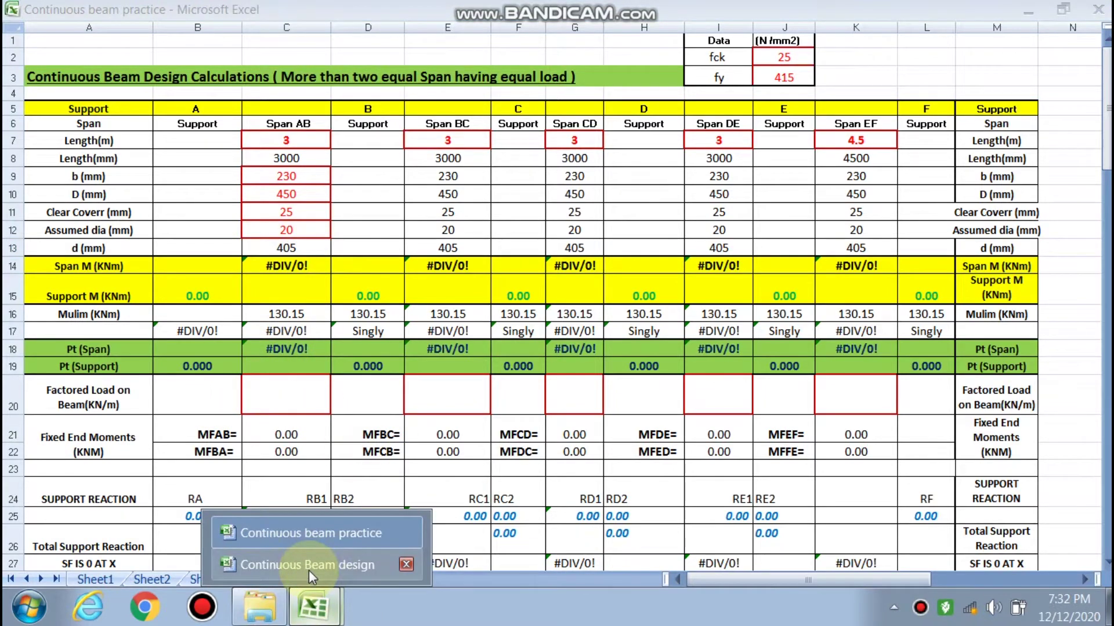
left_click(308, 568)
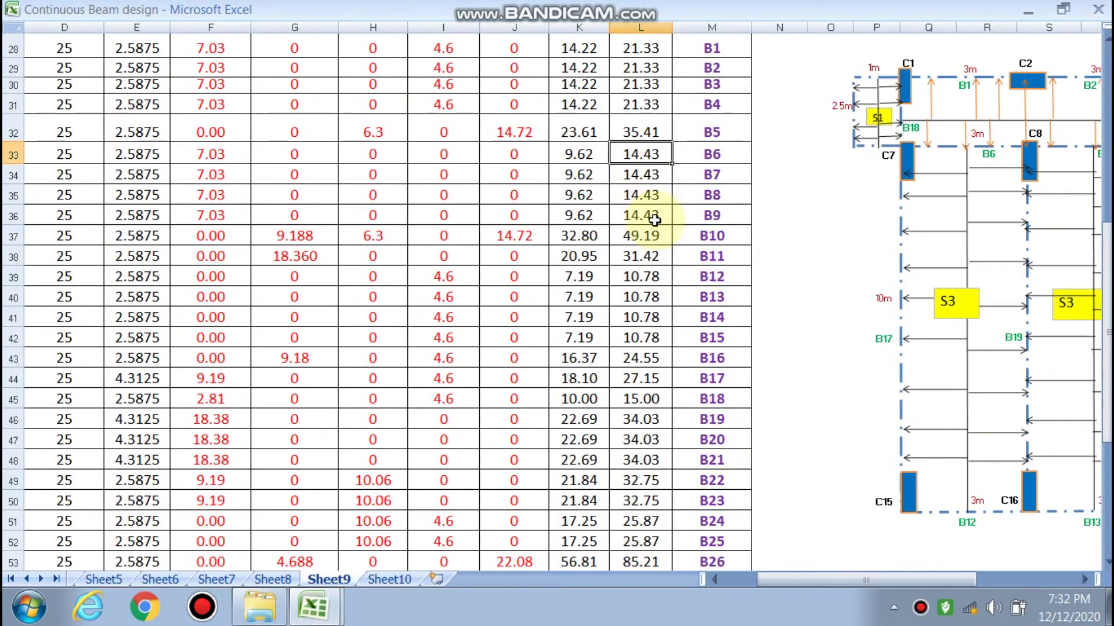
left_click(315, 608)
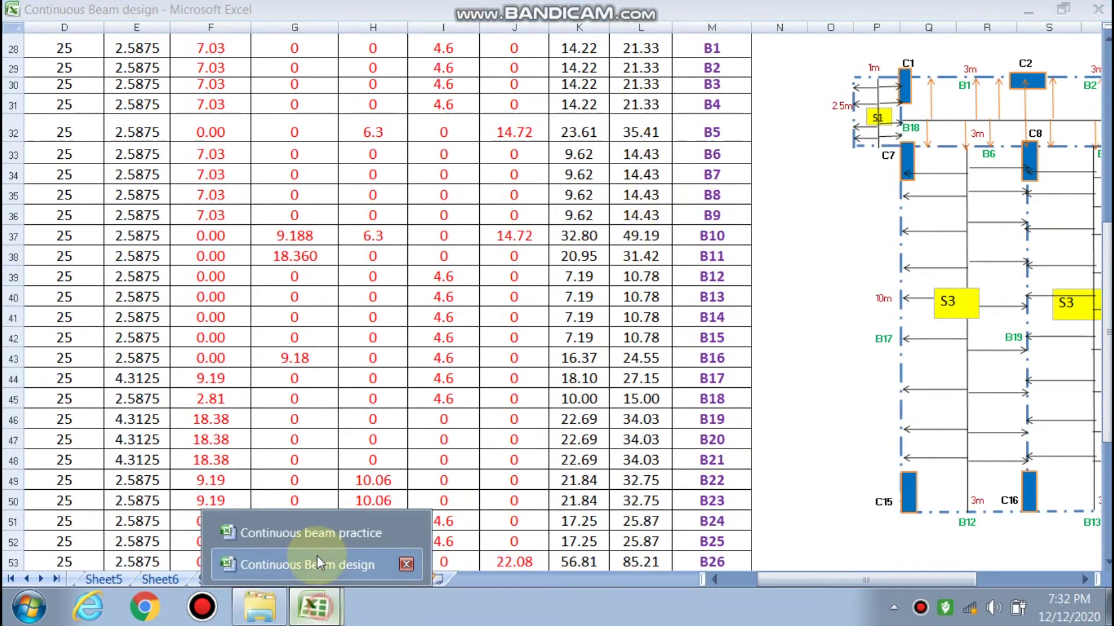
left_click(317, 533)
left_click(282, 398)
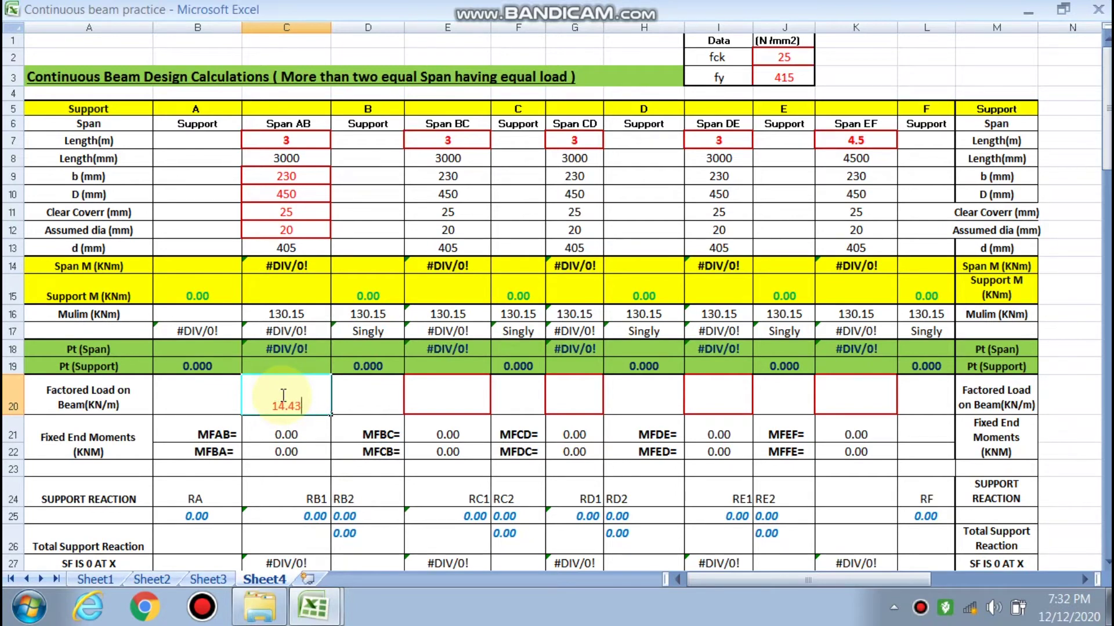
key("Return")
Copy Span AB's factored load of 14.43 kN/m to spans BC, CD and DE.
right_click(309, 408)
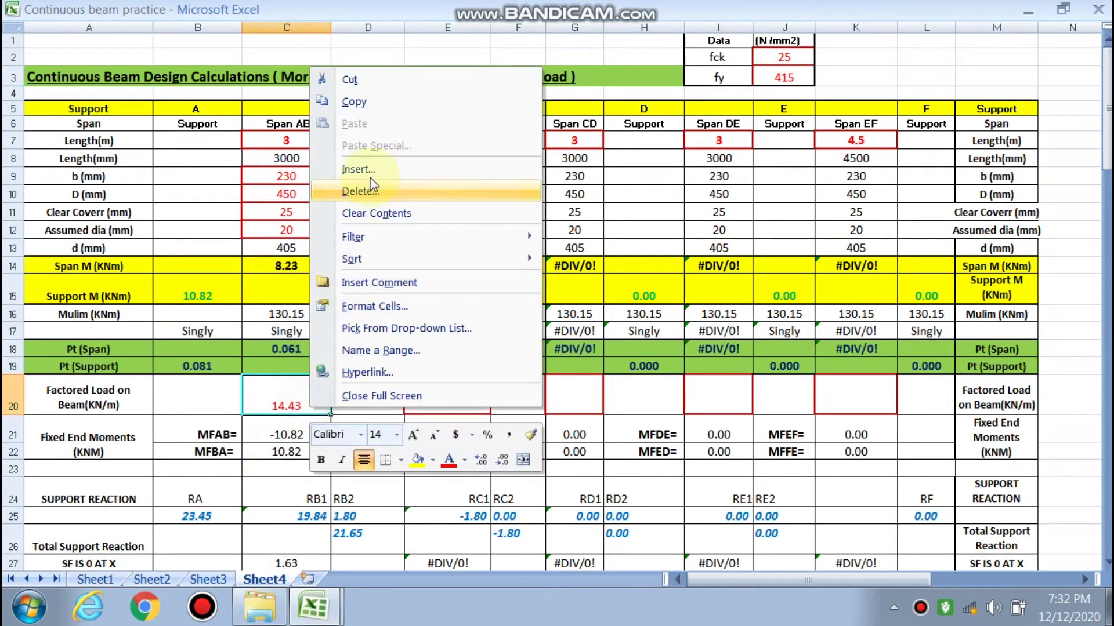
left_click(354, 102)
right_click(444, 398)
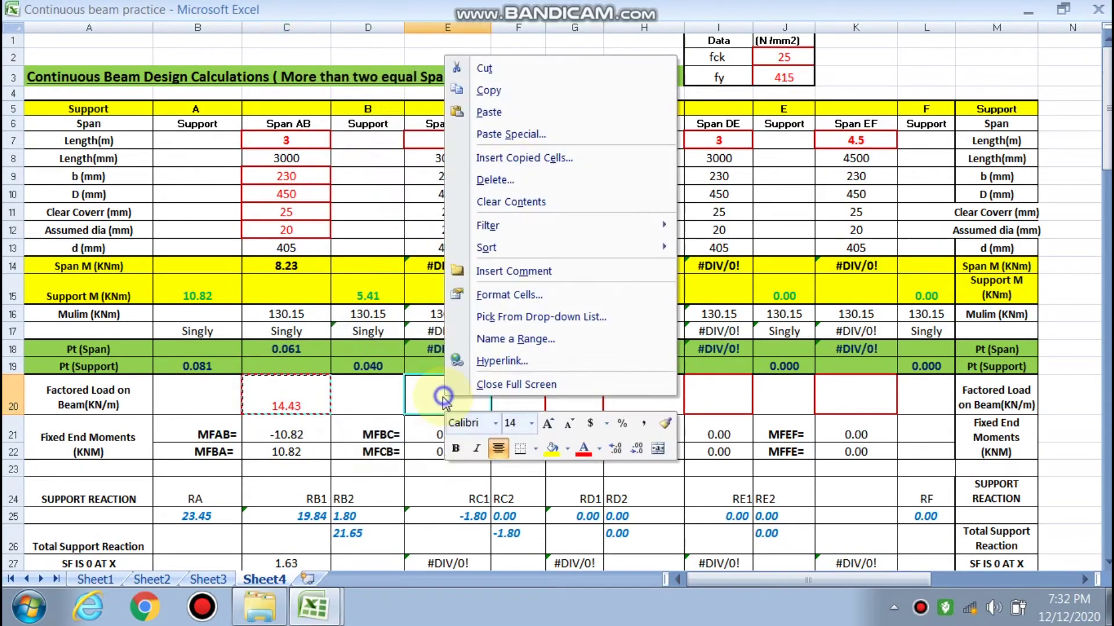
left_click(489, 112)
right_click(565, 396)
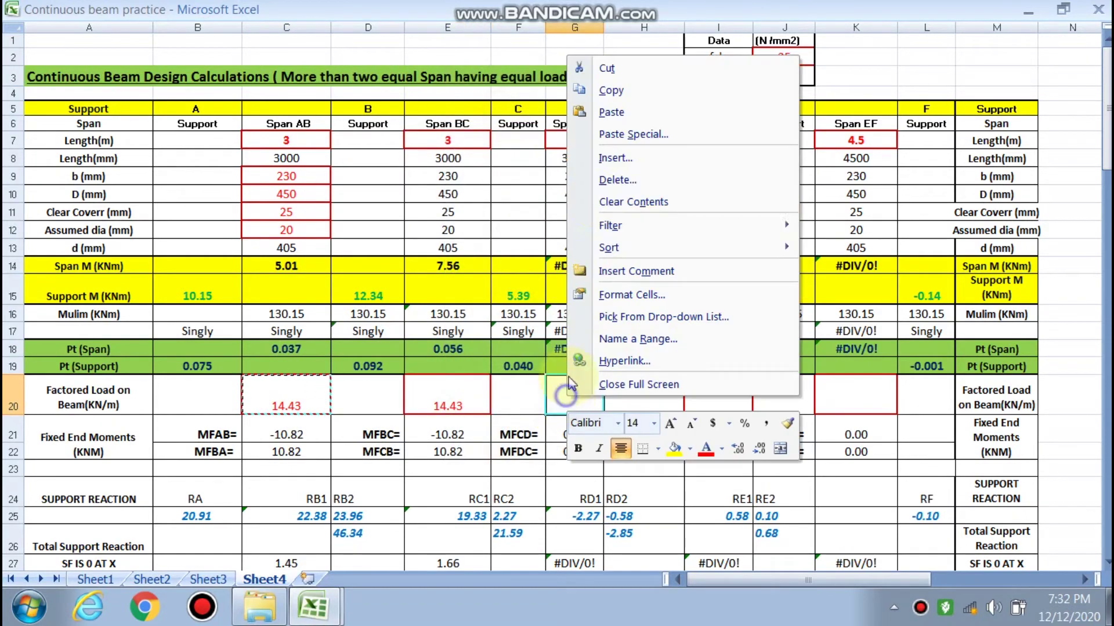
left_click(611, 112)
left_click(723, 400)
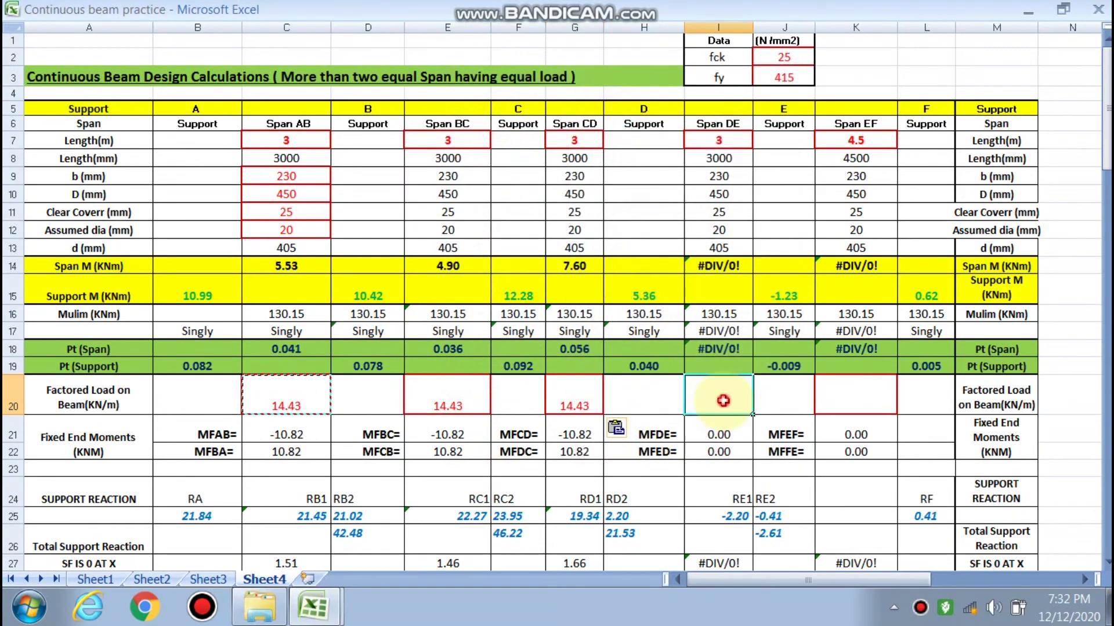
right_click(723, 400)
left_click(768, 114)
Look up beam B10's factored load in the design workbook and enter 49.19 kN/m as Span EF's factored load.
left_click(838, 405)
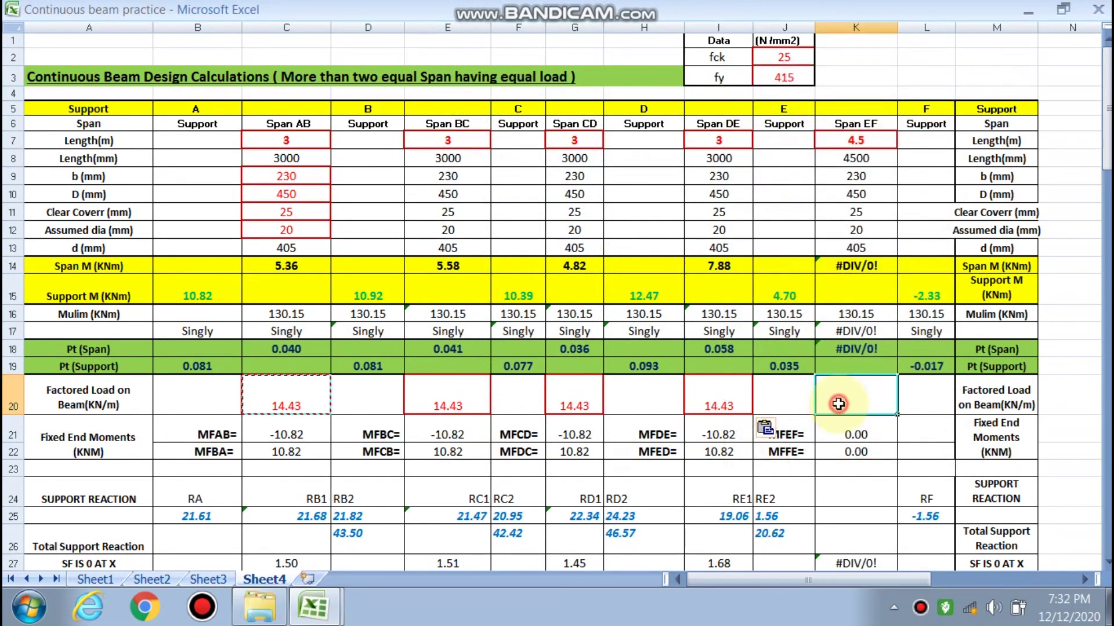
mouse_move(313, 607)
left_click(330, 561)
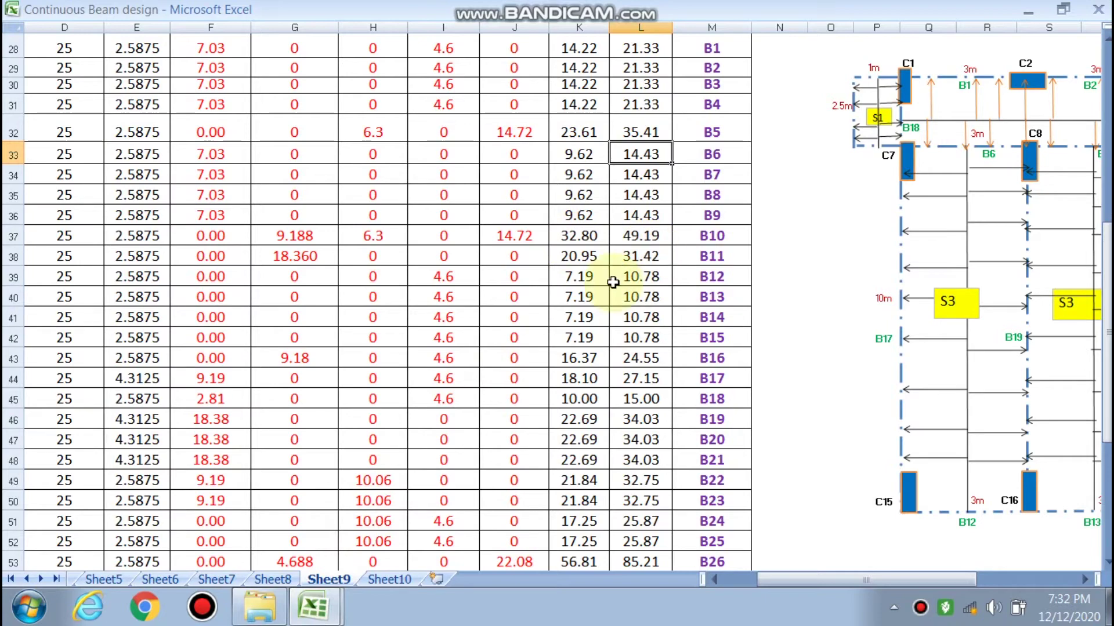
mouse_move(314, 606)
left_click(342, 532)
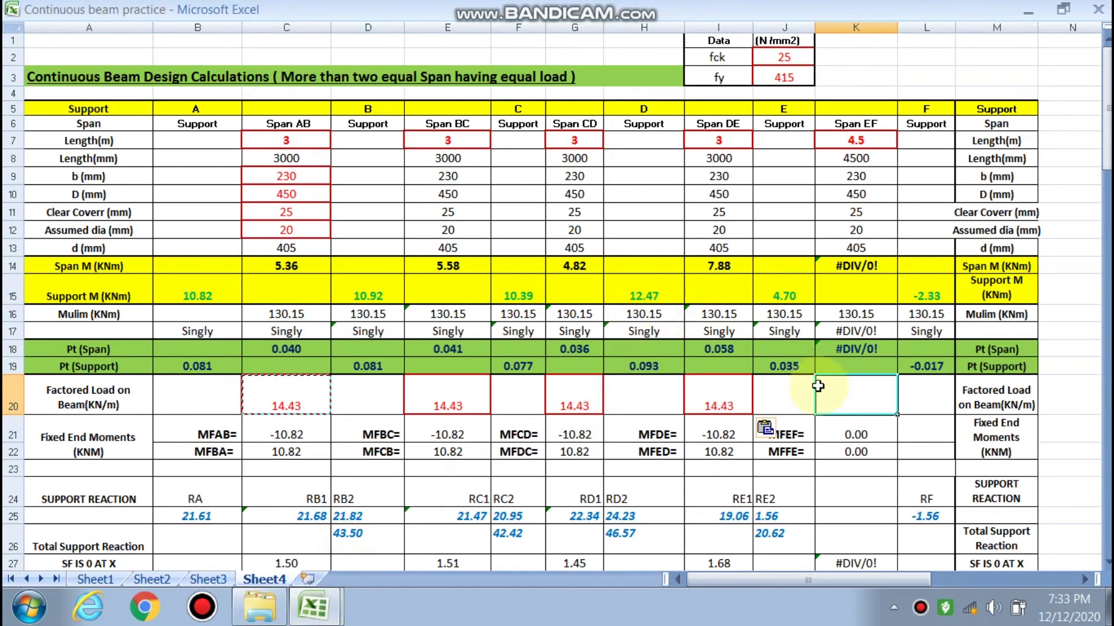
type("49.19")
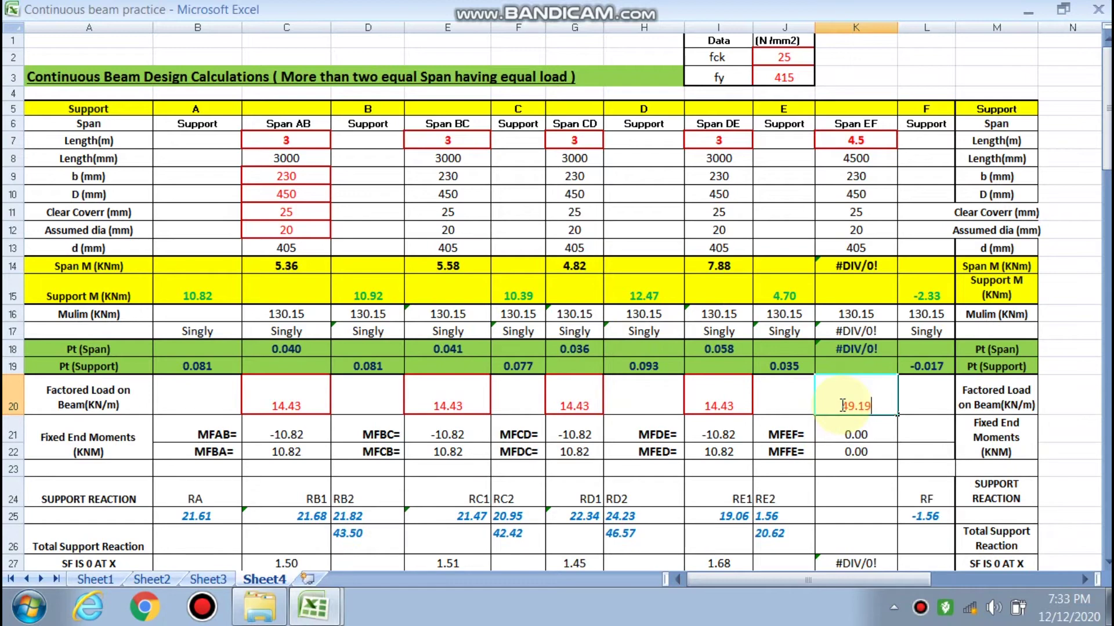
left_click(667, 500)
Review the fixed end moments, joint distribution factors and the moment distribution table through joint F.
scroll(667, 502, "down", 1)
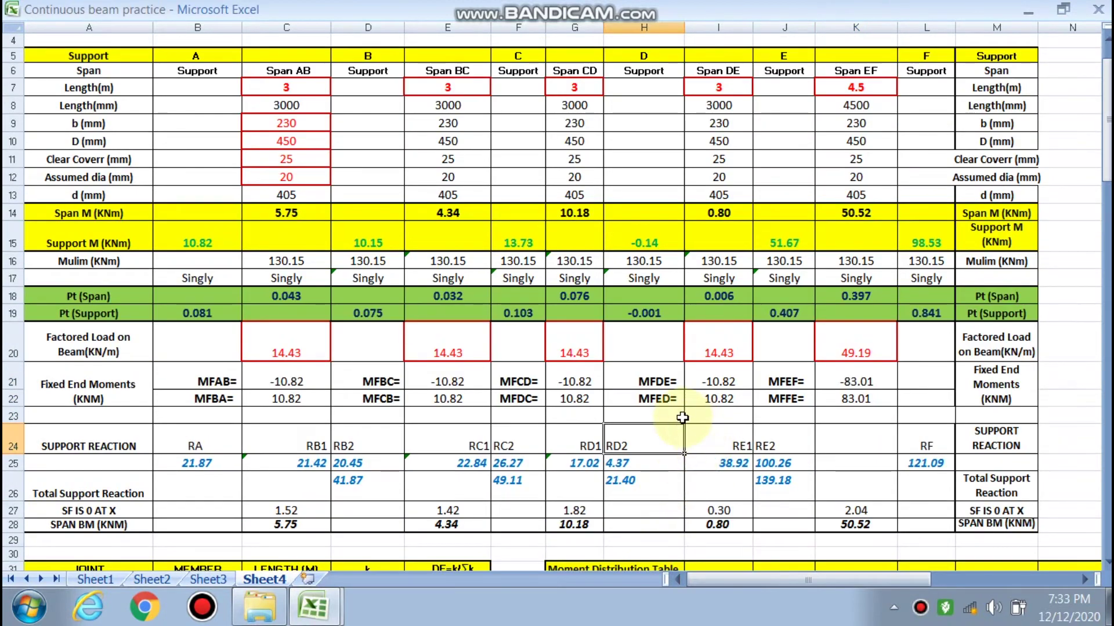
scroll(682, 417, "down", 3)
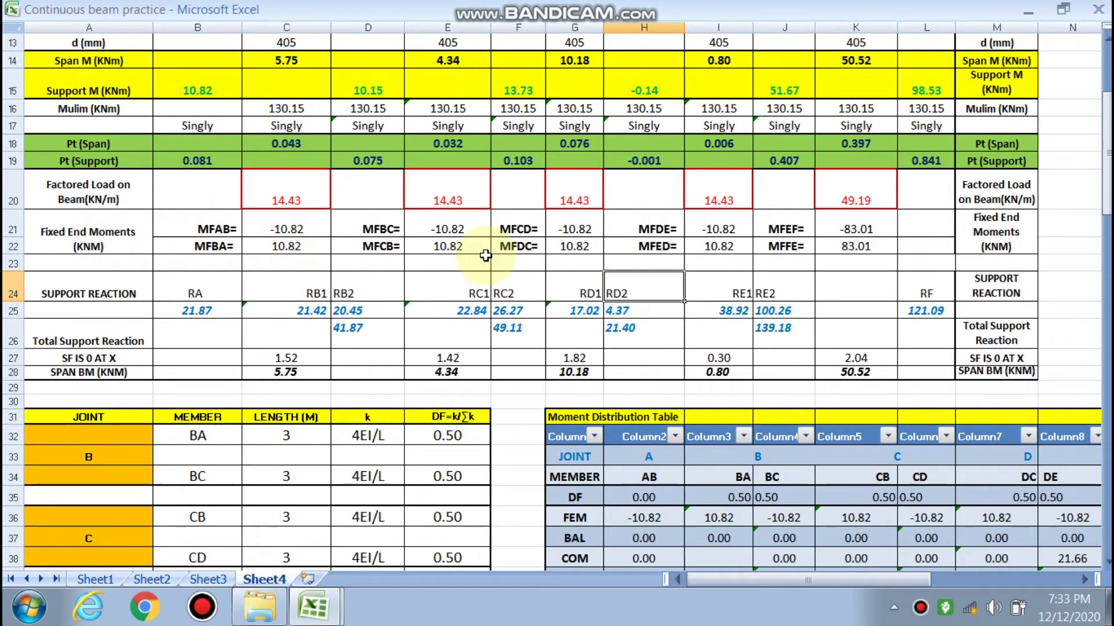
scroll(722, 332, "down", 3)
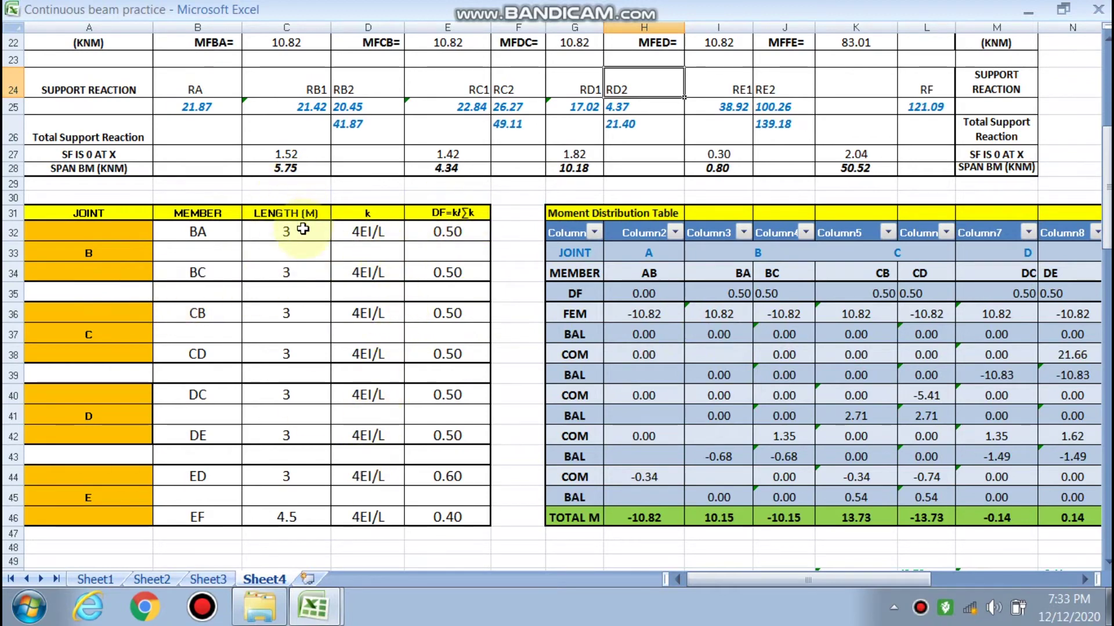
scroll(292, 484, "up", 4)
scroll(293, 495, "up", 3)
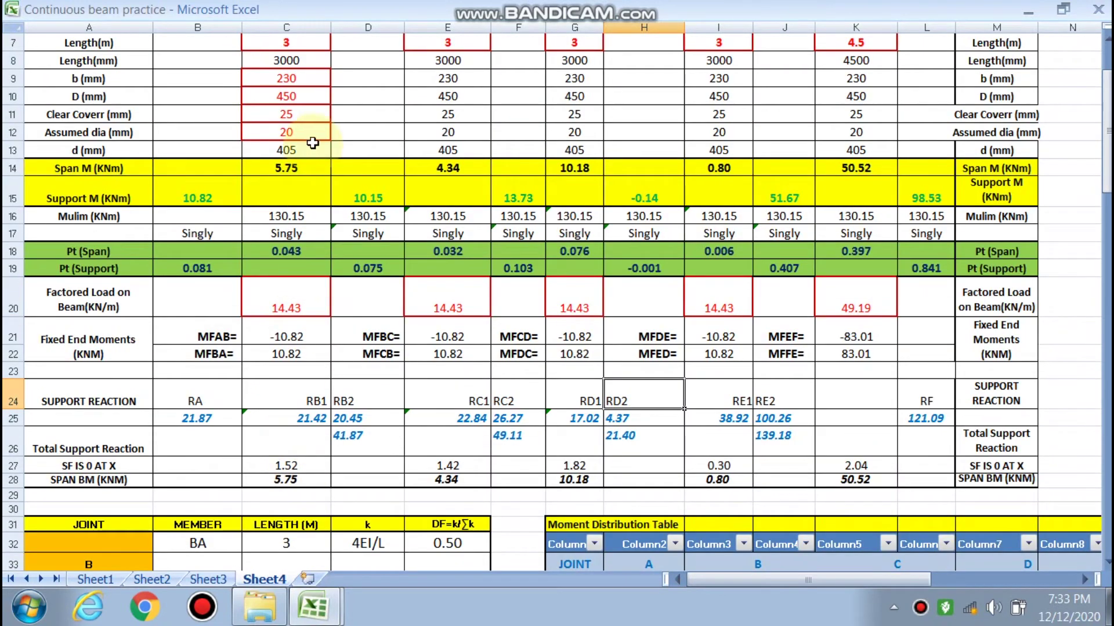
scroll(316, 279, "down", 8)
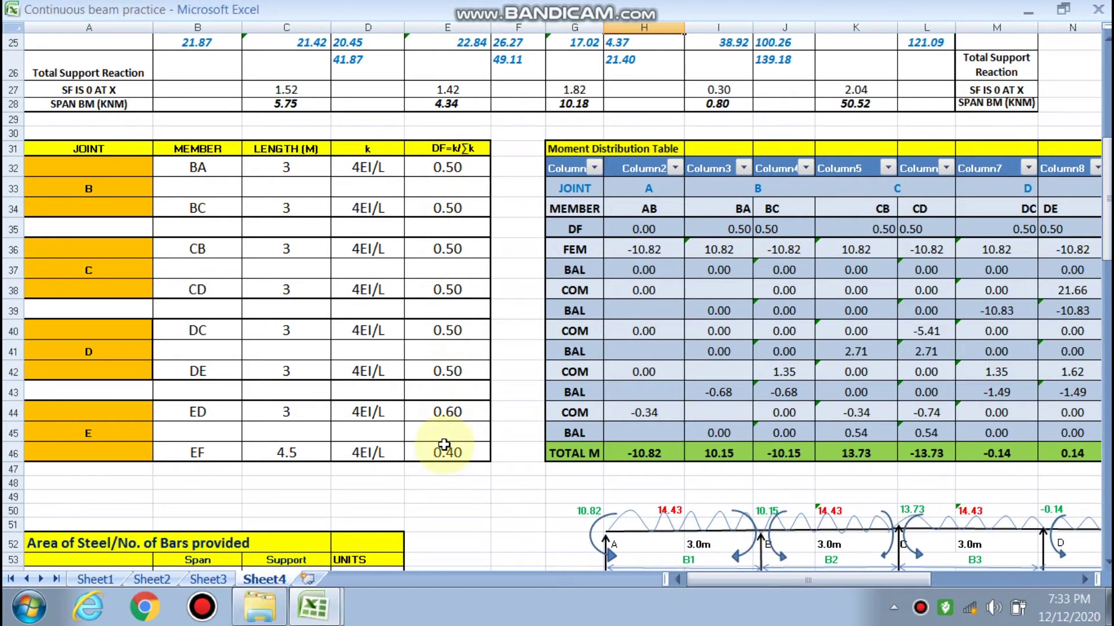
left_click_drag(696, 580, 739, 580)
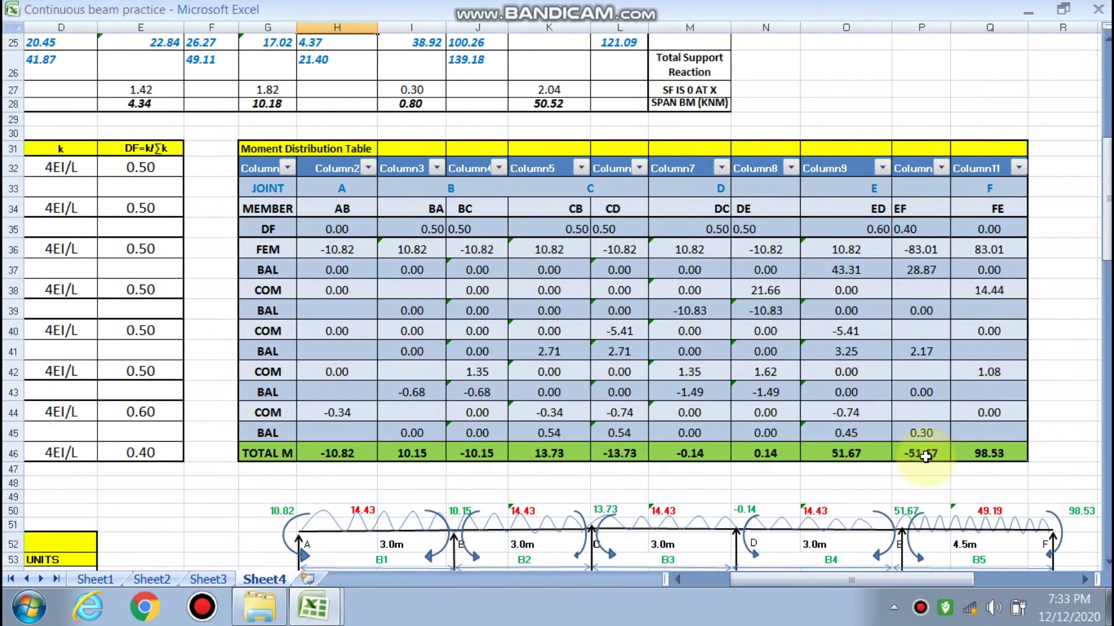
scroll(812, 582, "left", 3)
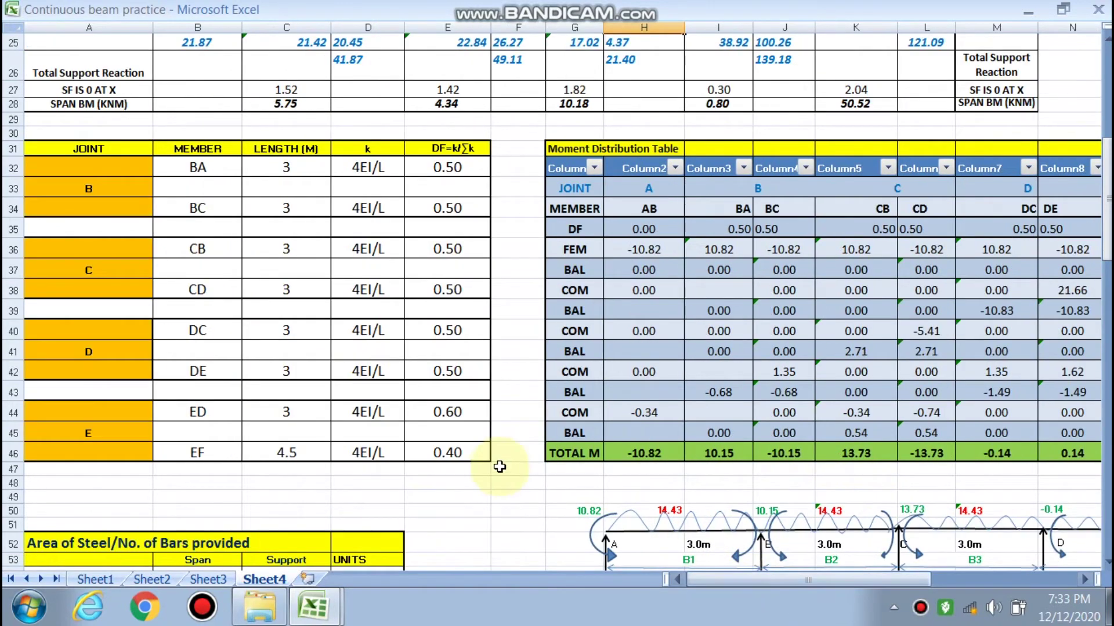
Review the support reactions, zero-shear positions and span bending moments for all five spans.
scroll(497, 460, "up", 3)
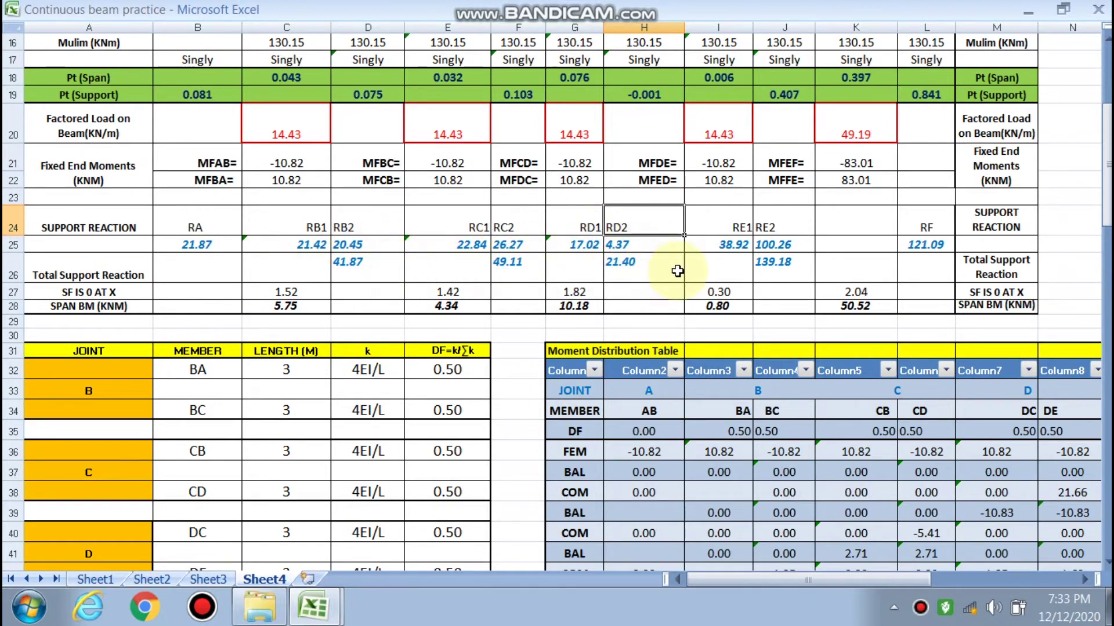
scroll(824, 258, "down", 1)
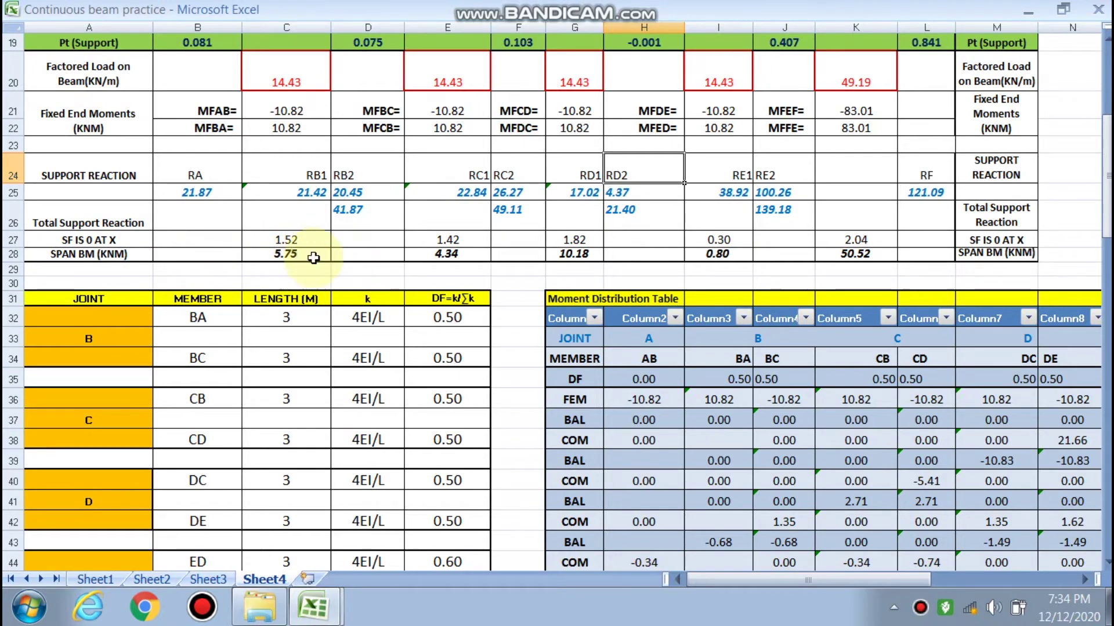
scroll(585, 328, "up", 2)
scroll(585, 329, "up", 4)
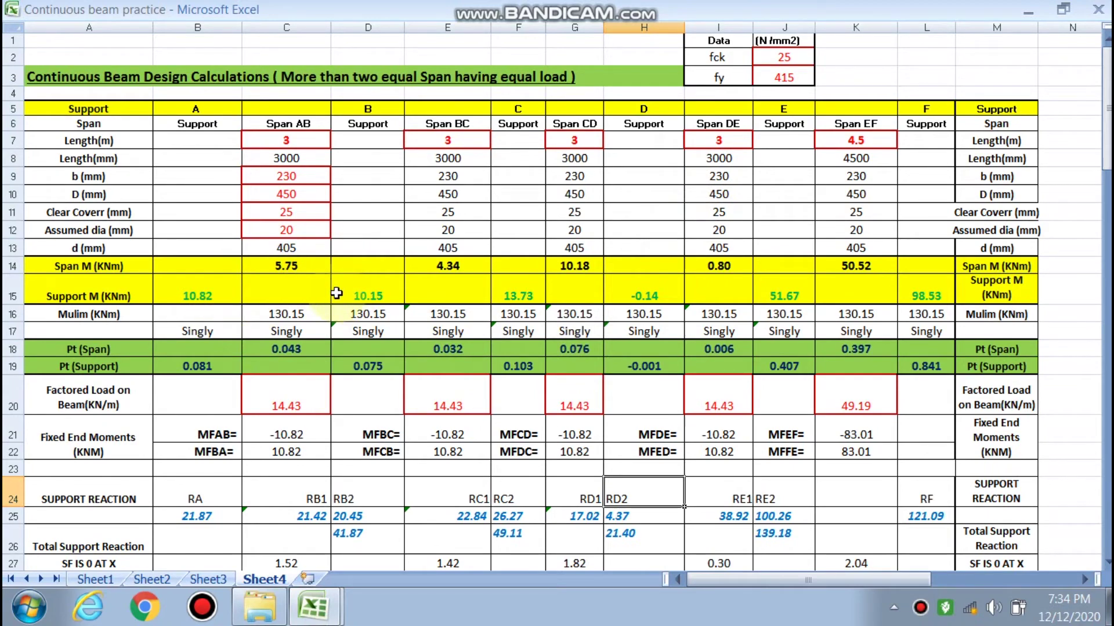
Inspect the formulas for support A's moment and steel percentage, leaving both unchanged.
left_click(232, 300)
scroll(234, 300, "down", 2)
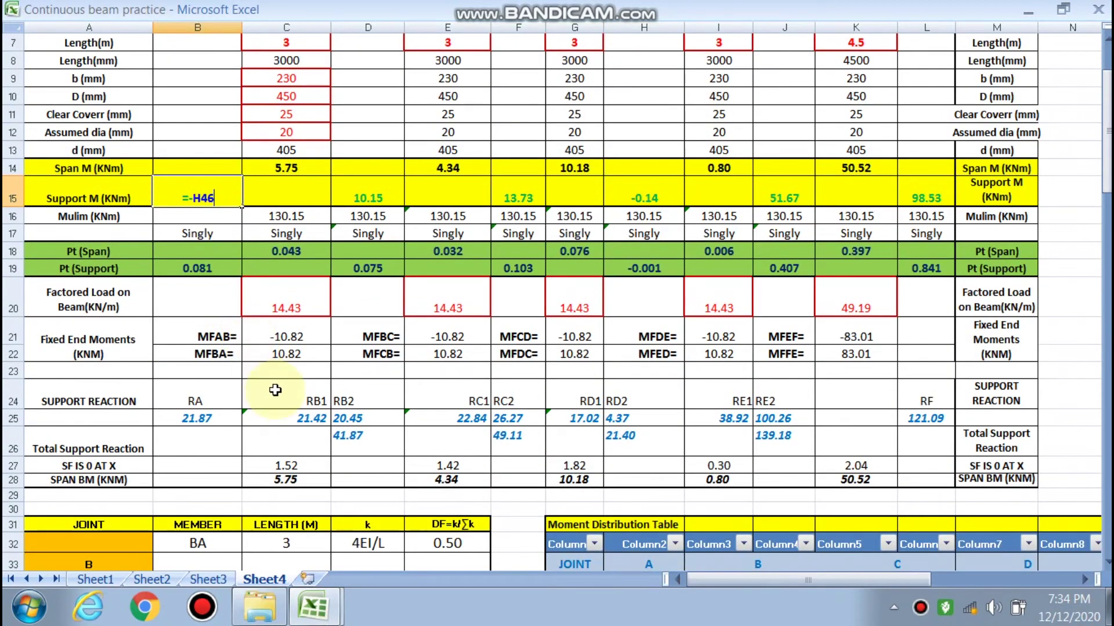
key("ctrl+Return")
scroll(267, 206, "up", 1)
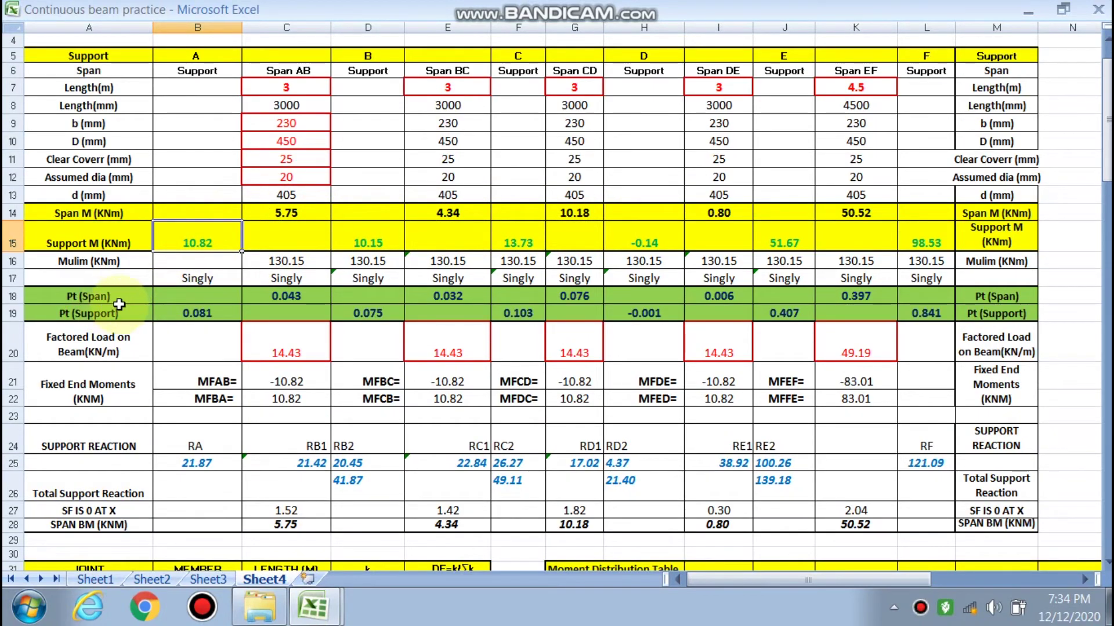
double_click(200, 313)
key("Escape")
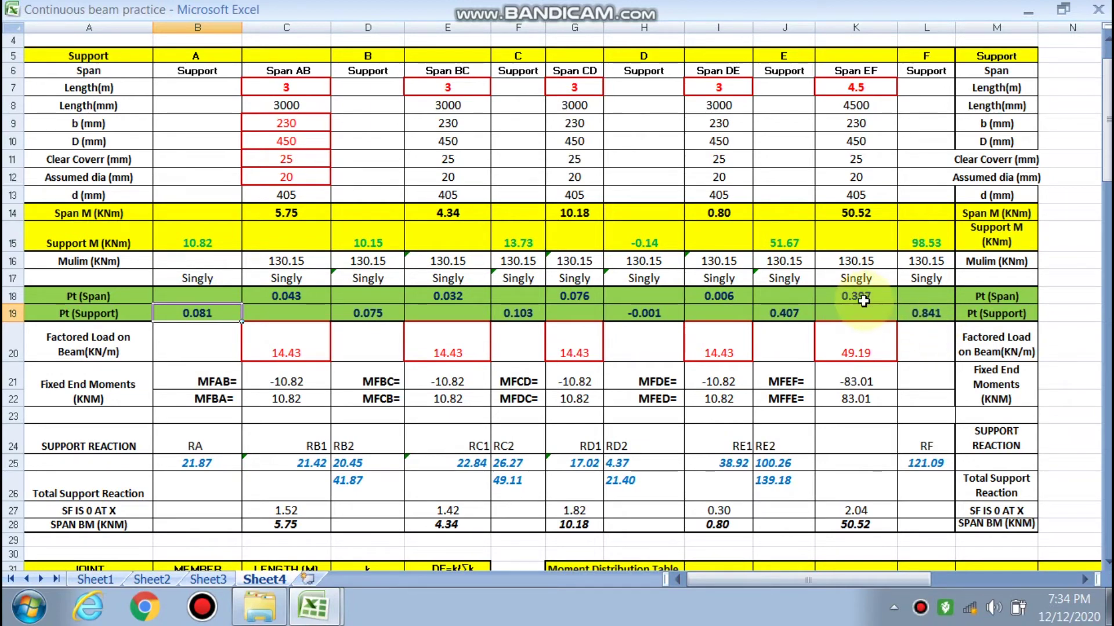
Set the assumed bar diameter to 16 mm for both span and support in the area of steel table.
scroll(856, 300, "down", 10)
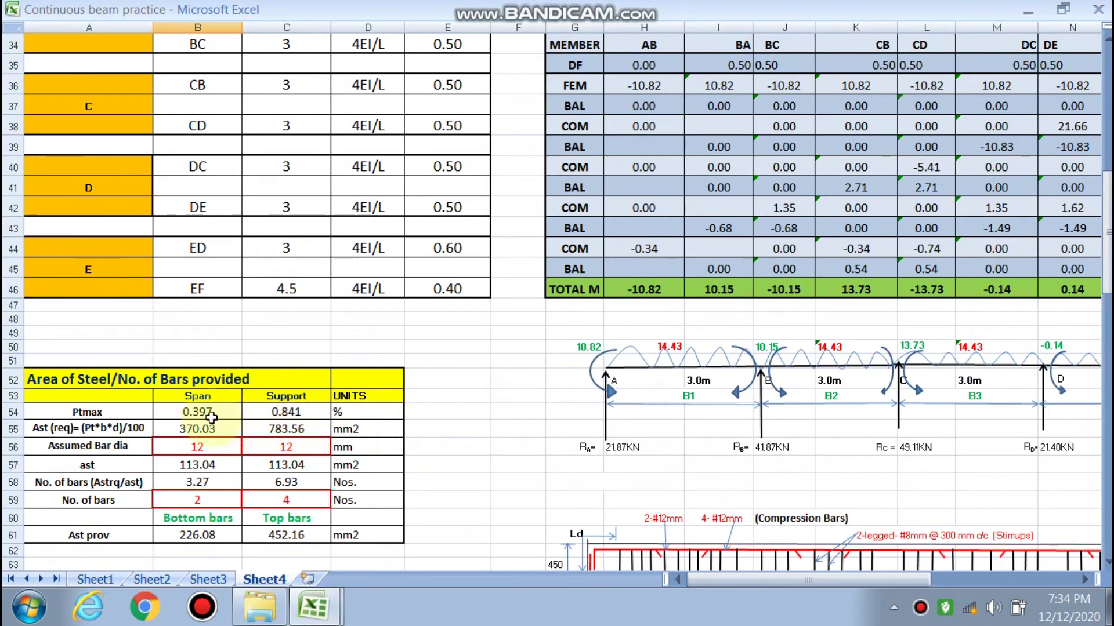
scroll(197, 464, "down", 1)
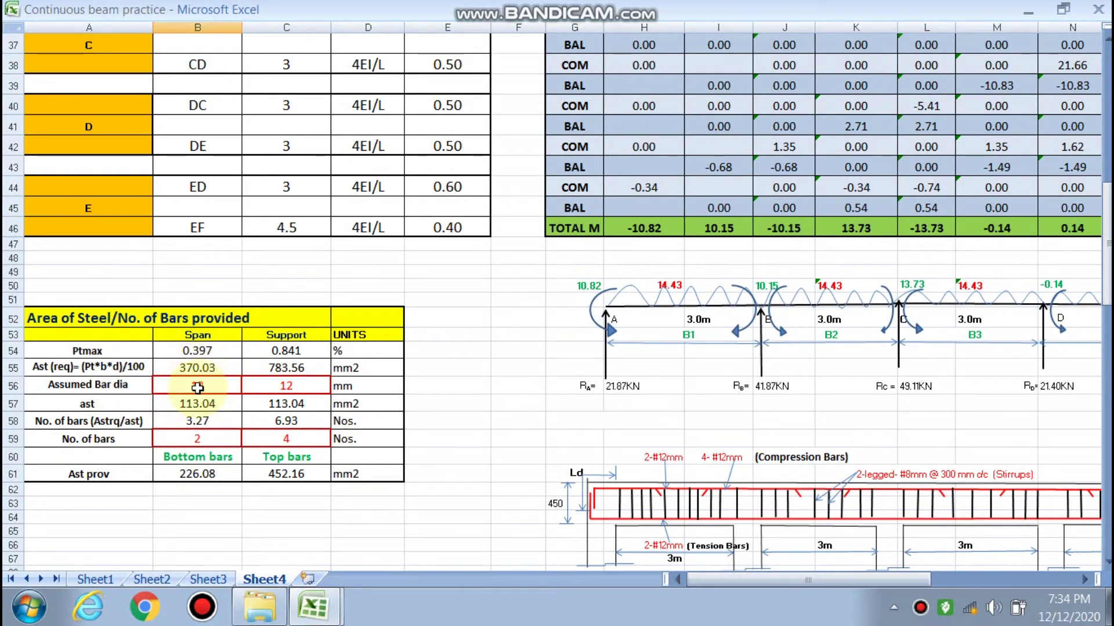
left_click(197, 386)
type("1")
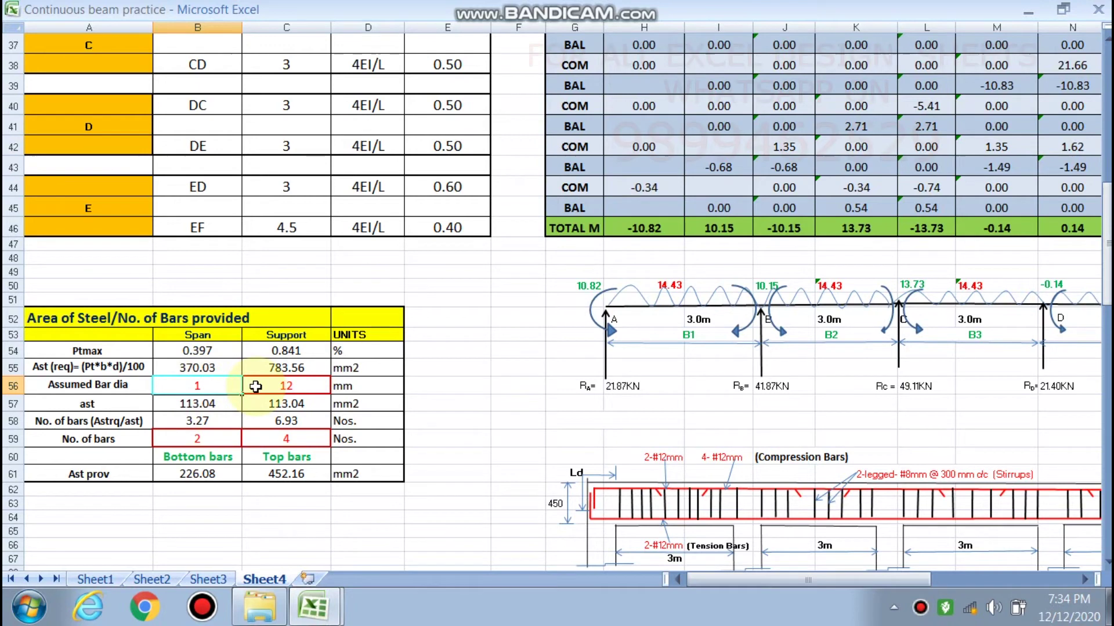
type("6")
left_click(367, 491)
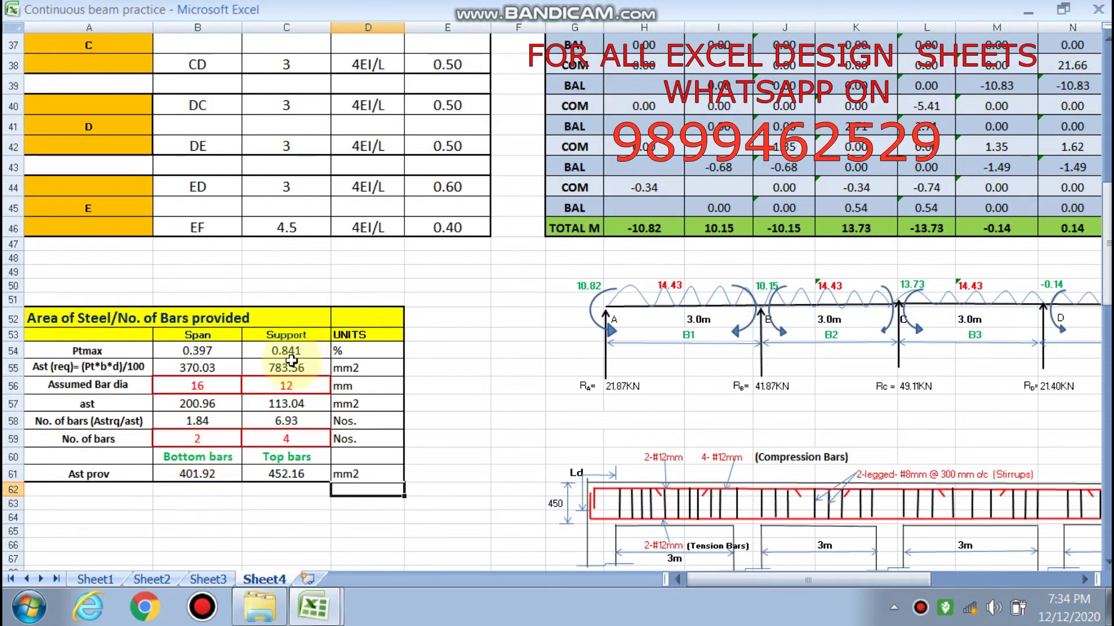
left_click(304, 388)
type("16")
left_click(427, 422)
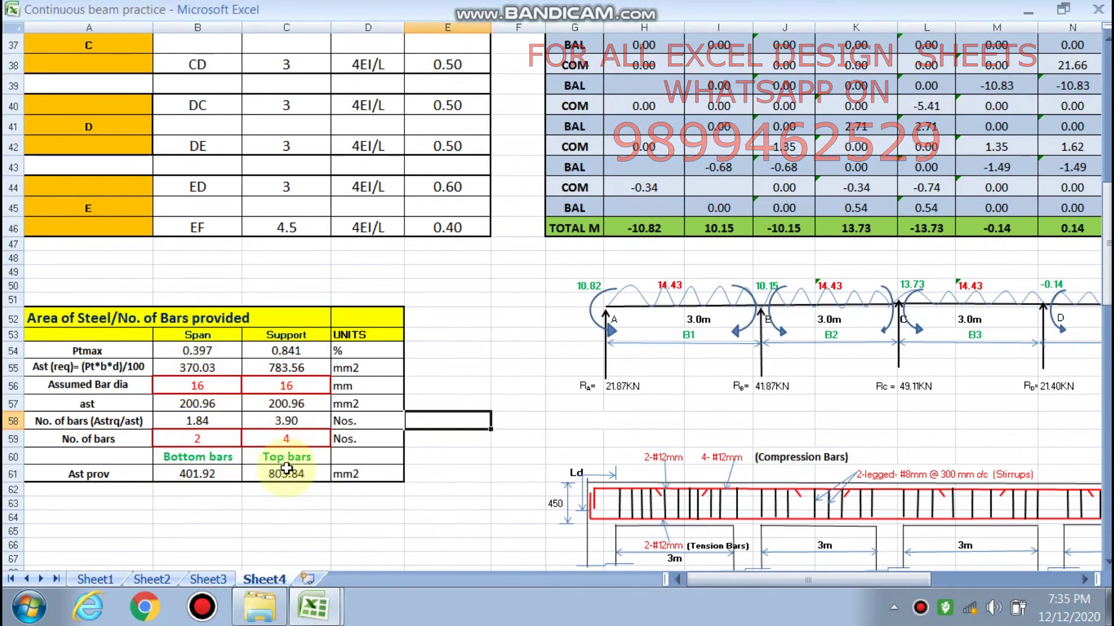
Review the deflection check and the centre and corner shear reinforcement tables, comparing their shear forces with the support reactions.
scroll(286, 469, "down", 5)
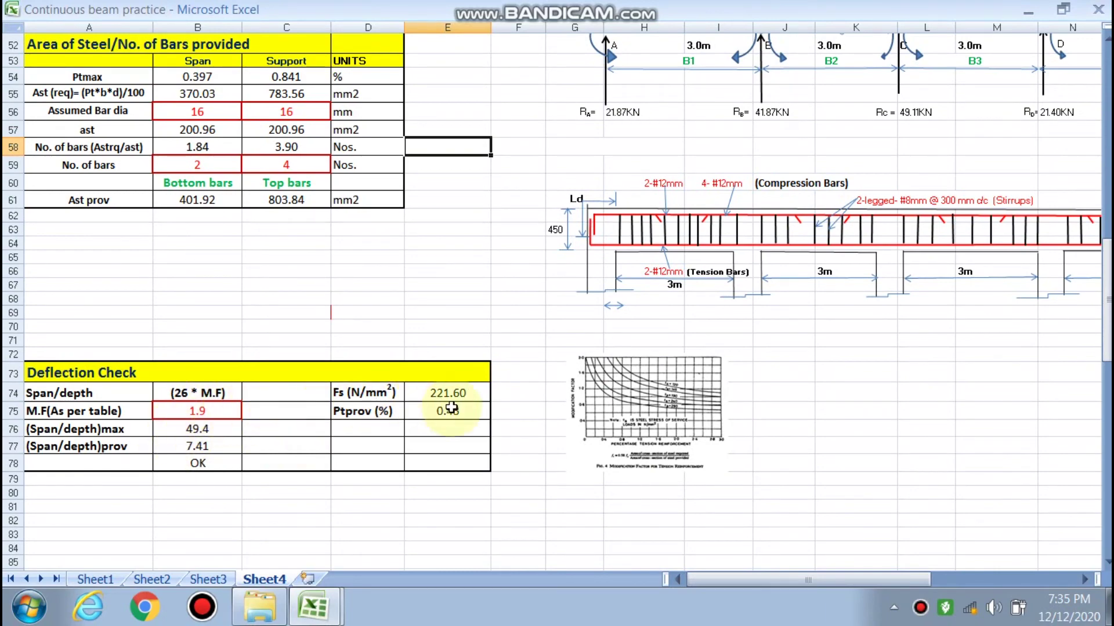
scroll(672, 422, "down", 7)
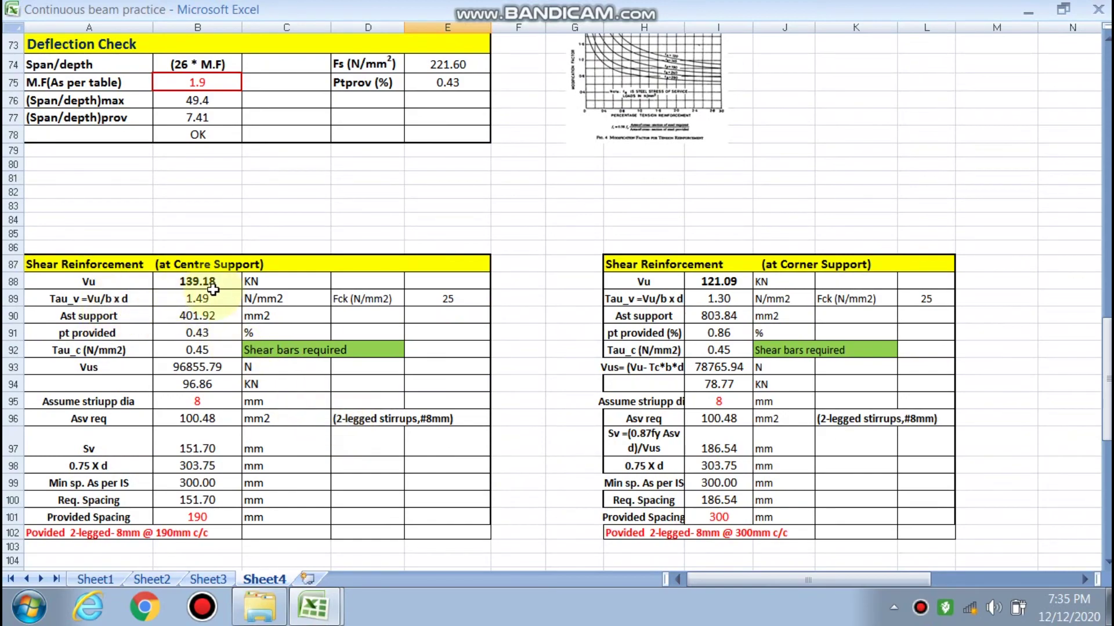
scroll(695, 404, "up", 11)
scroll(696, 403, "up", 8)
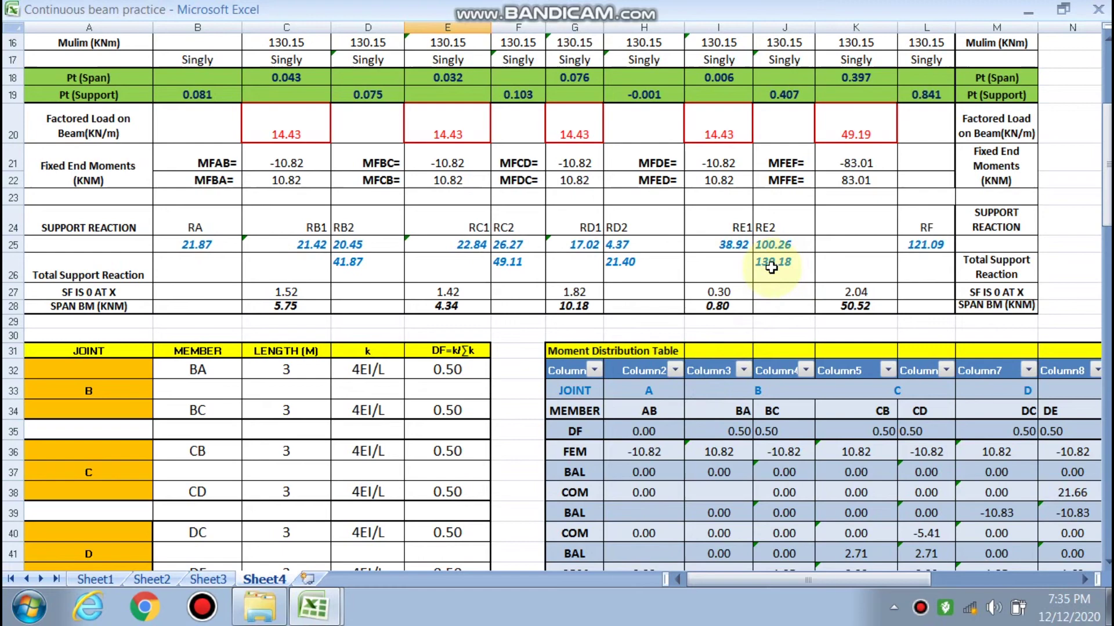
scroll(771, 267, "down", 19)
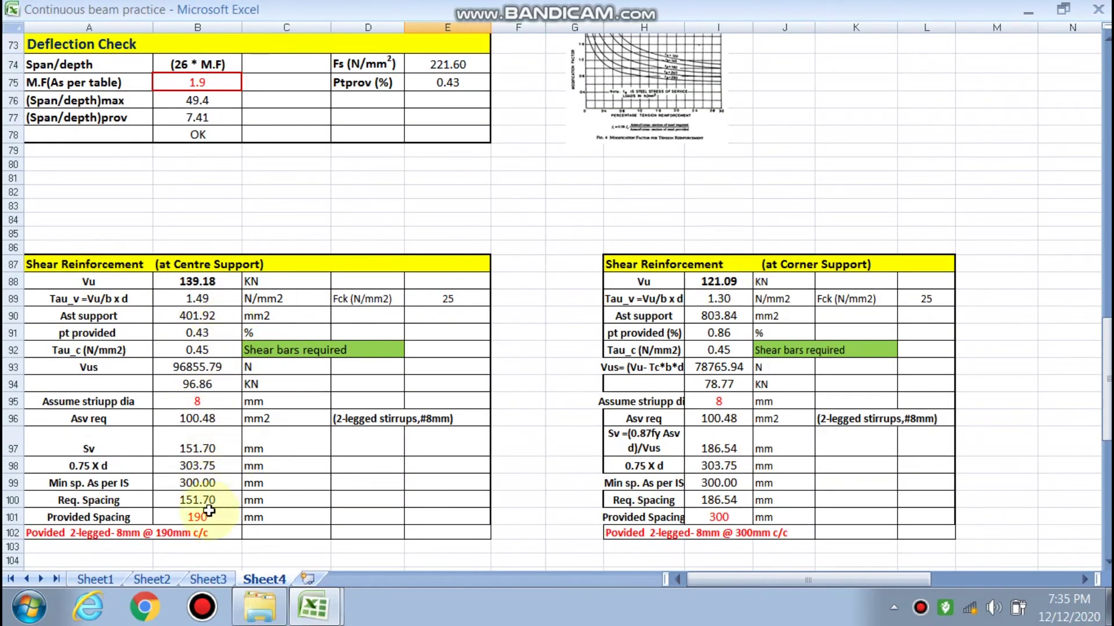
scroll(603, 499, "up", 9)
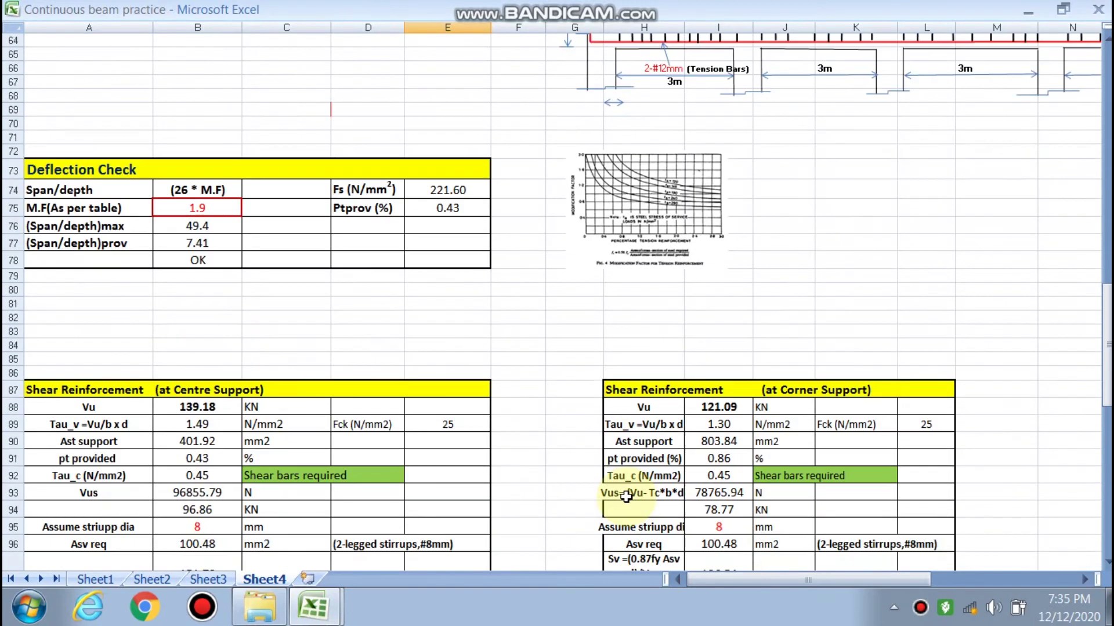
Look up beams B12 to B16 on the first floor plan and their factored loads in the Continuous Beam design workbook.
left_click(313, 607)
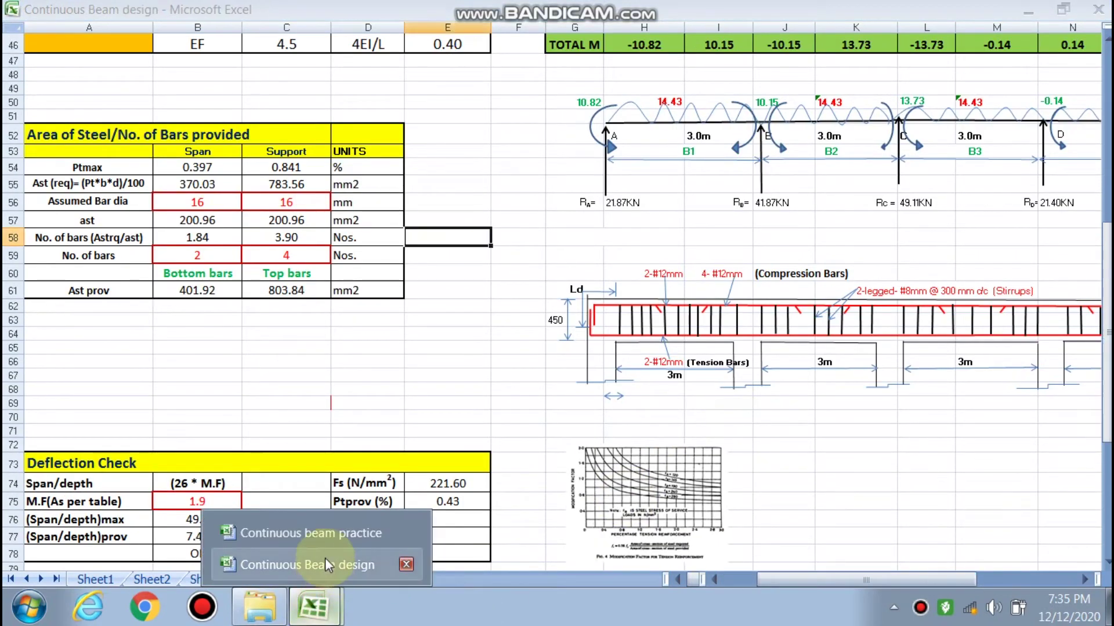
left_click(325, 561)
left_click_drag(937, 580, 1042, 580)
scroll(621, 422, "down", 3)
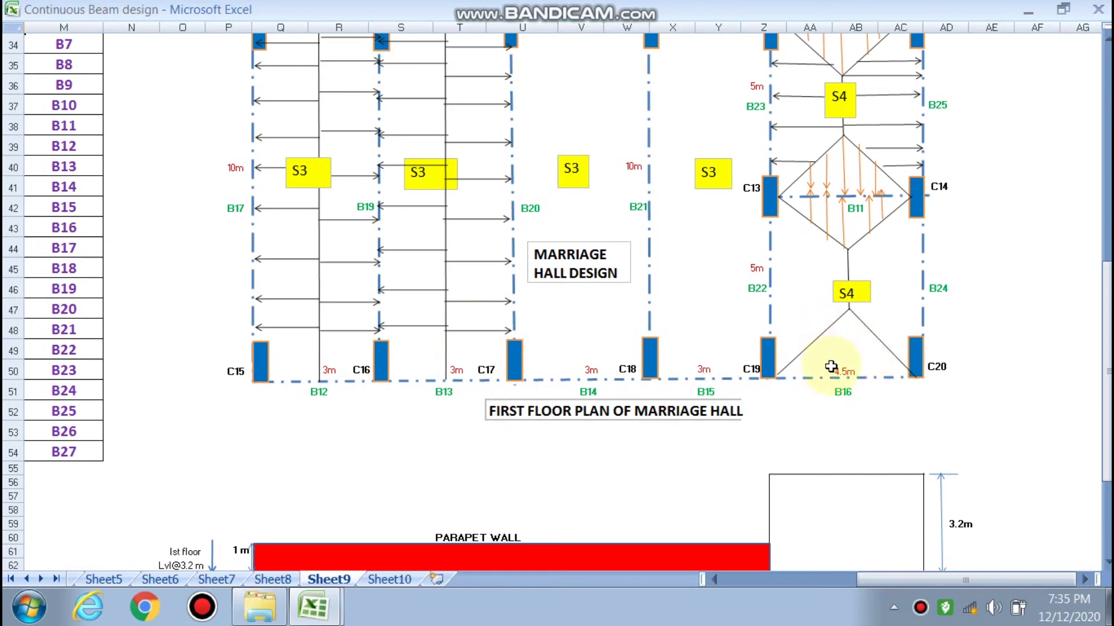
left_click_drag(870, 584, 740, 586)
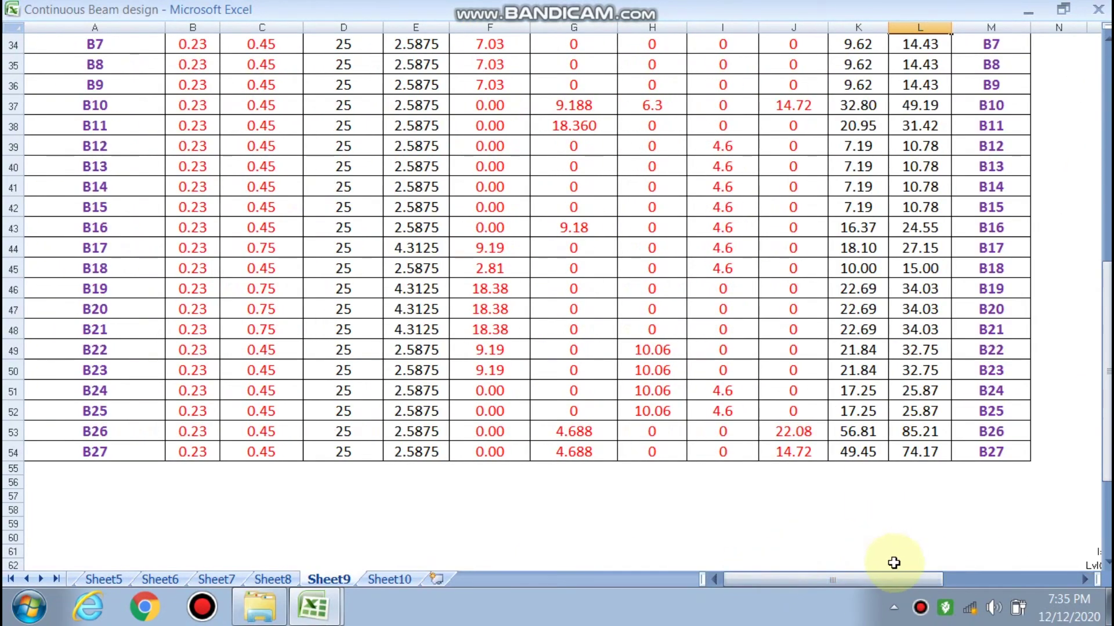
scroll(969, 377, "up", 1)
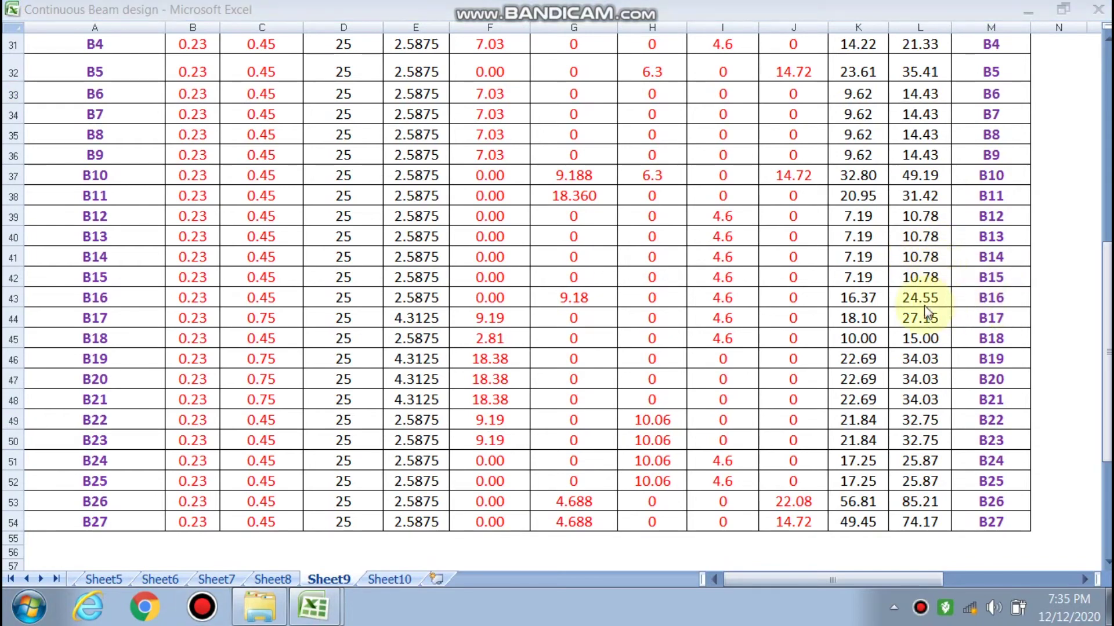
In the Continuous beam practice workbook, set the factored loads of spans AB, BC, CD and DE to 10.78 kN/m.
left_click(455, 605)
scroll(473, 406, "up", 6)
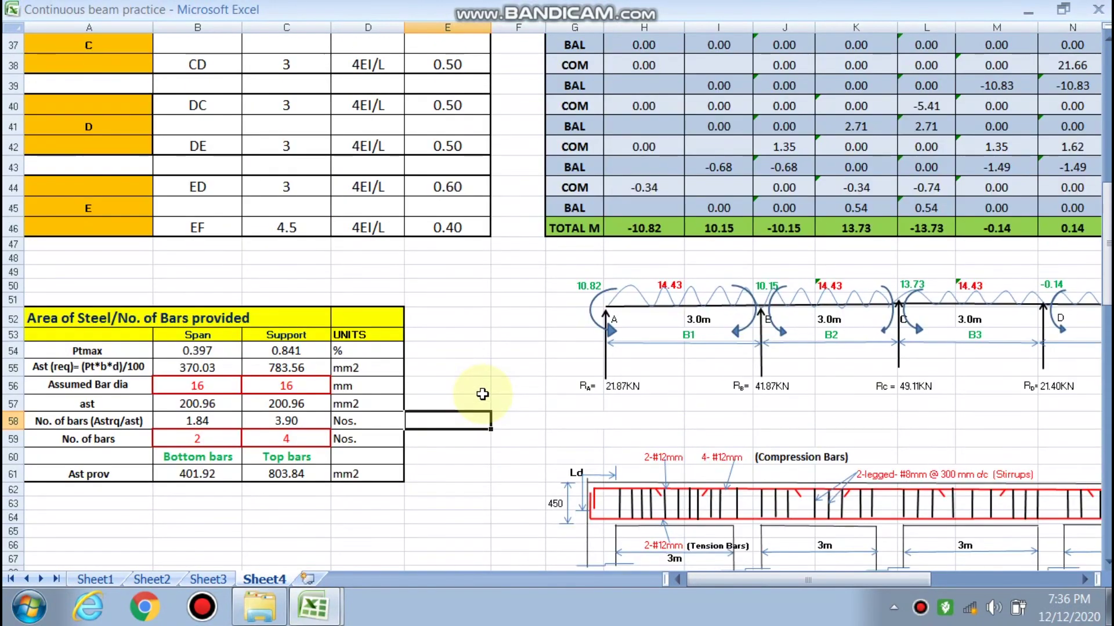
scroll(482, 394, "up", 5)
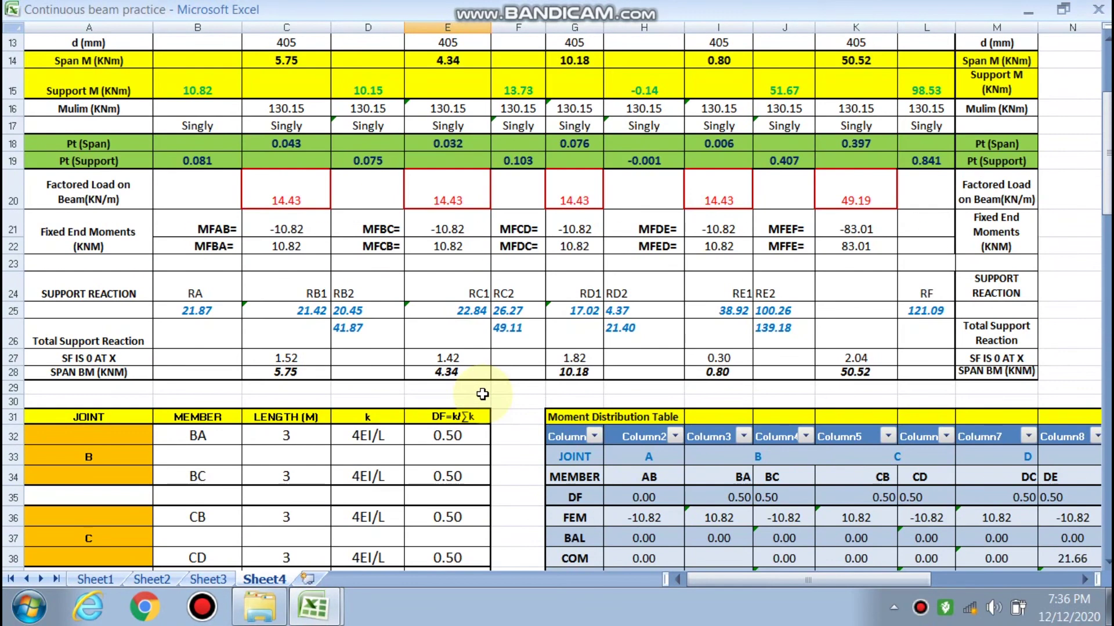
left_click(293, 201)
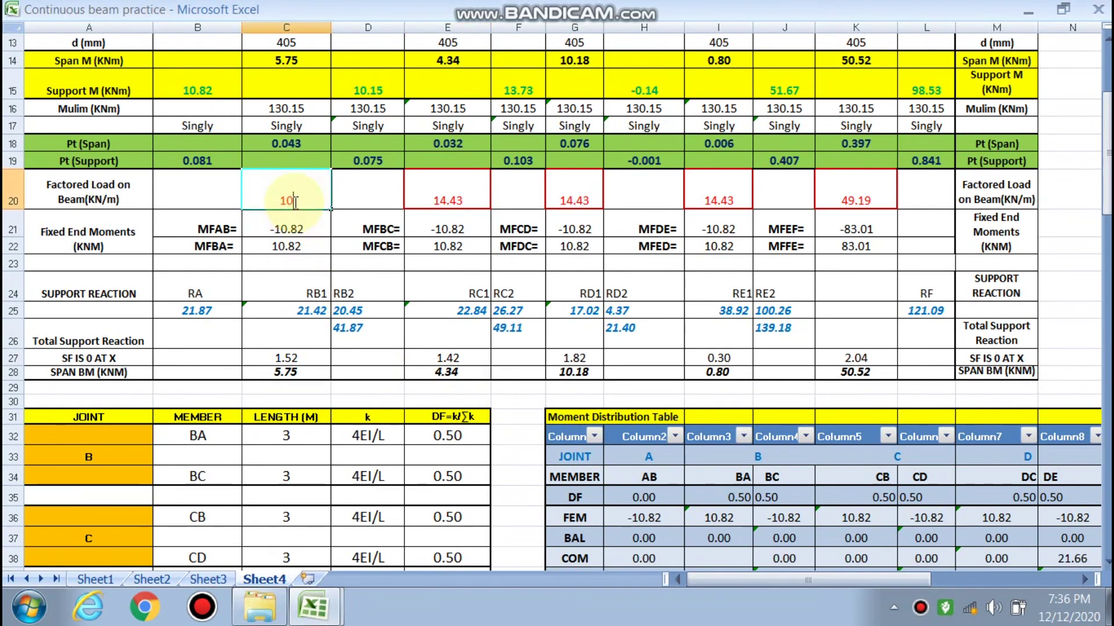
type("10.78")
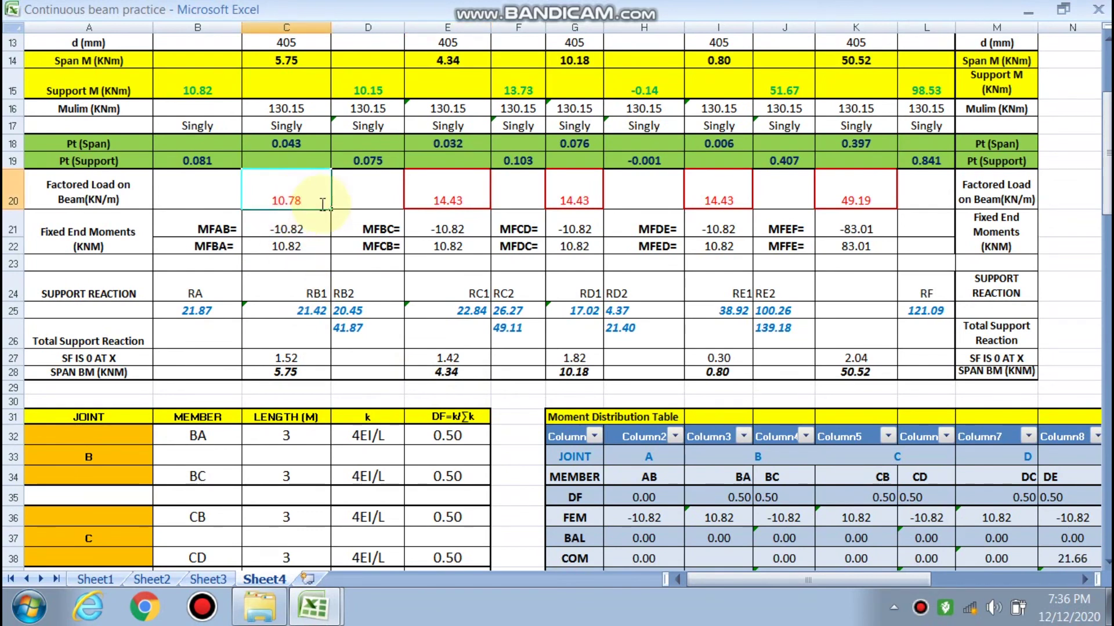
left_click(458, 189)
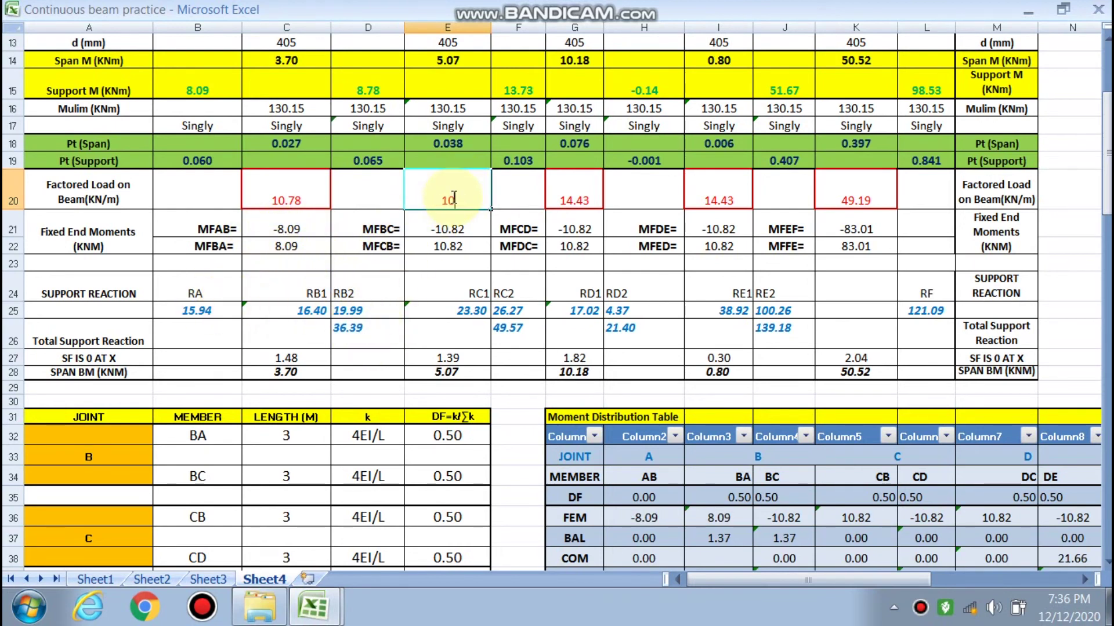
left_click(585, 198)
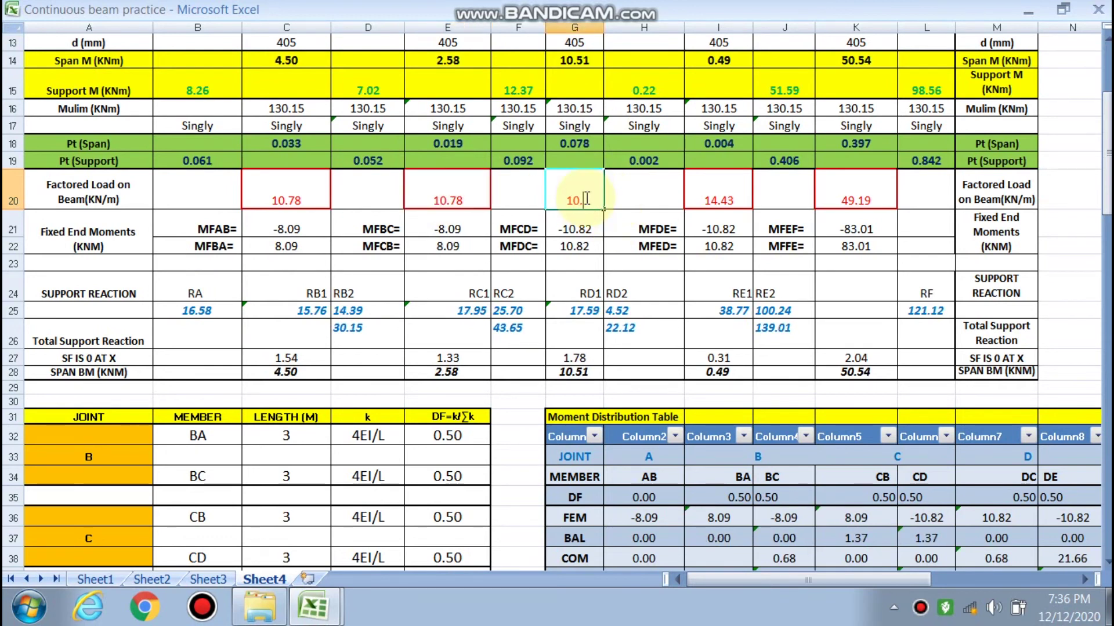
type("10.78")
left_click(717, 201)
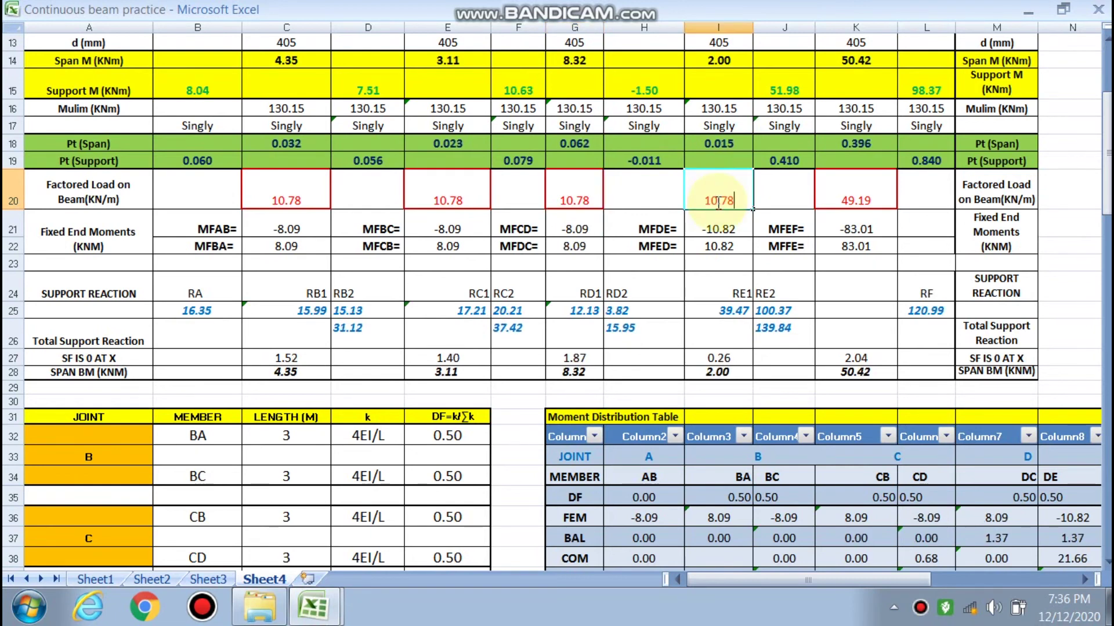
type("10.78")
Look up beam B16's factored load in the Continuous Beam design workbook and set span EF's factored load to 24.55 kN/m.
left_click(847, 198)
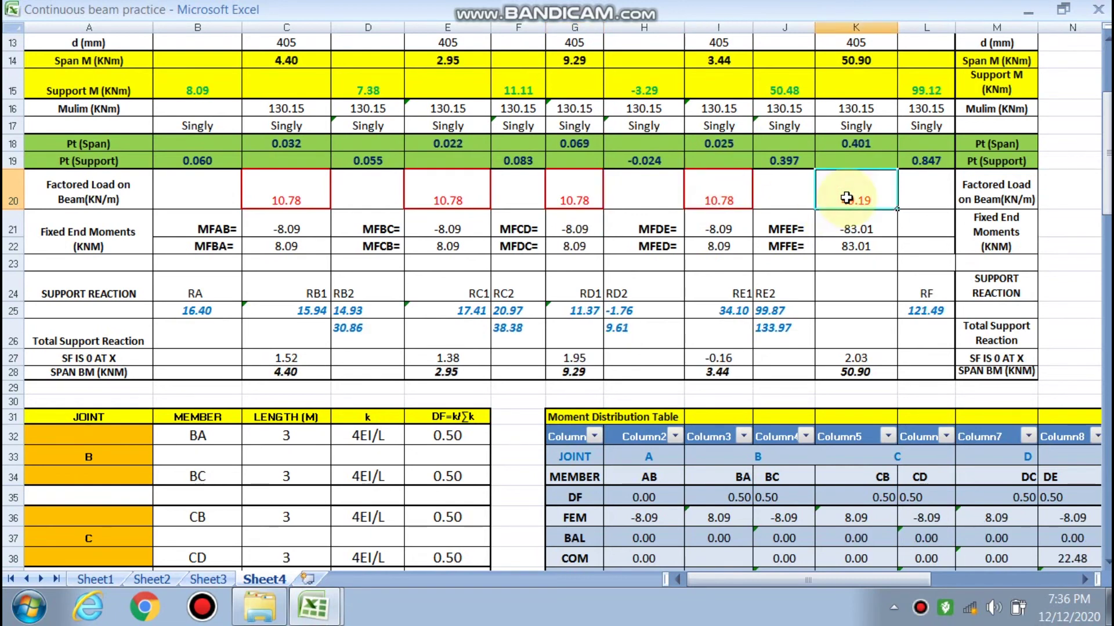
mouse_move(313, 606)
left_click(327, 561)
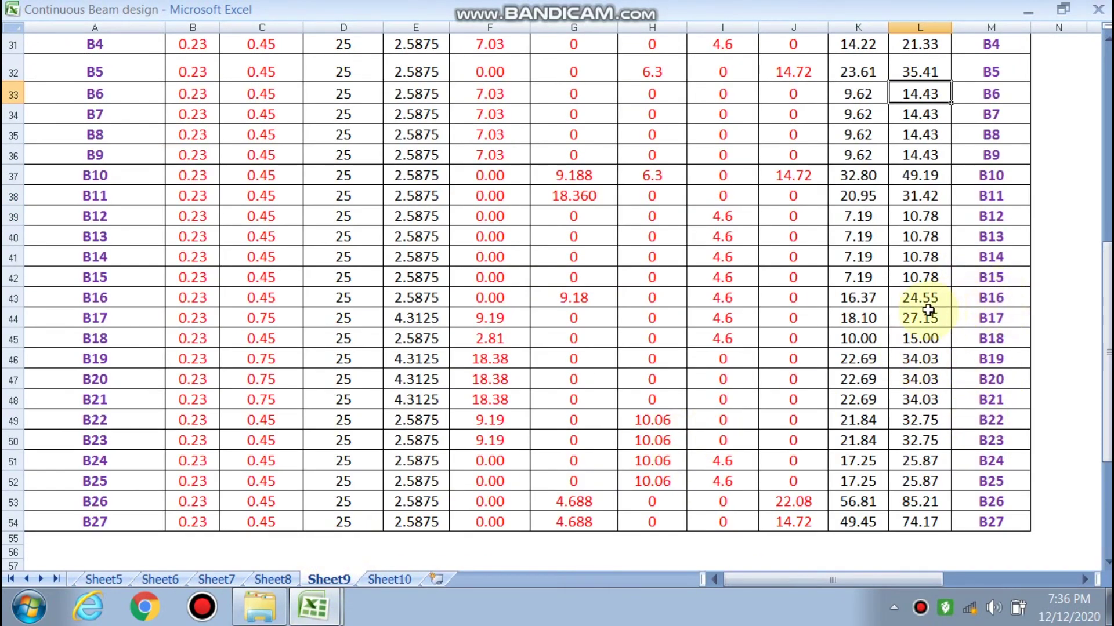
mouse_move(328, 610)
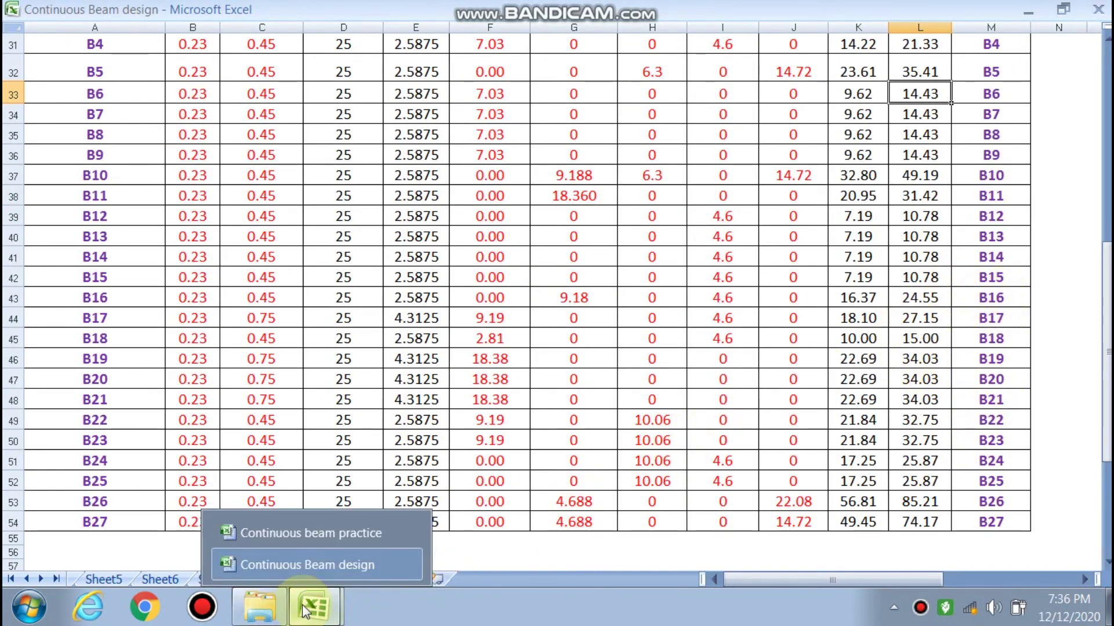
left_click(302, 531)
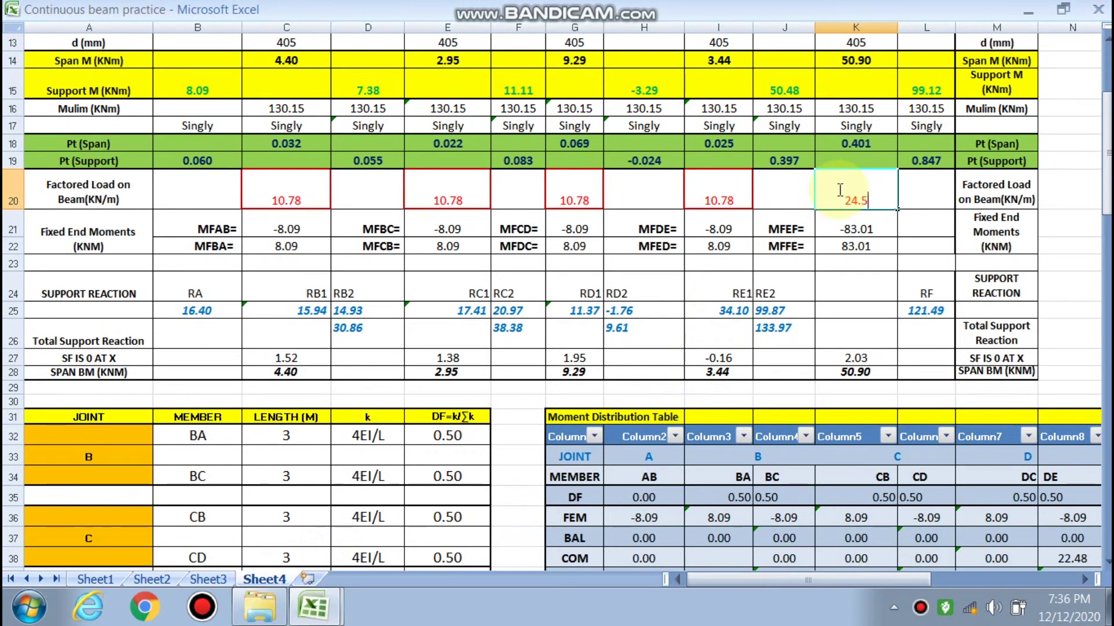
left_click(868, 328)
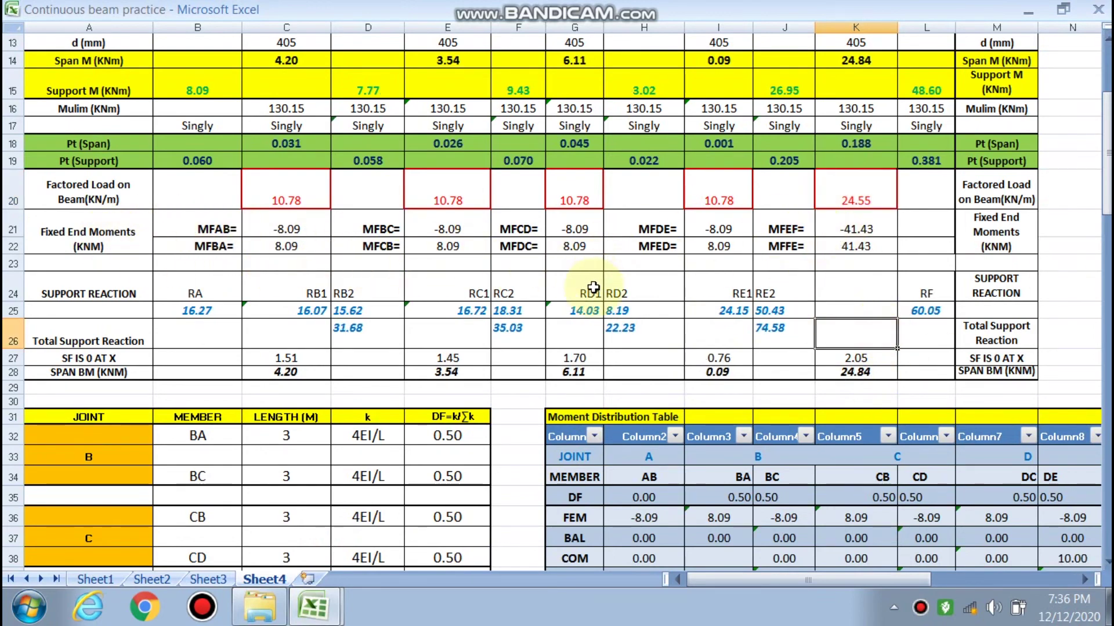
Review the recalculated support reactions, span moments, moment distribution table through joint F and required area of steel.
scroll(597, 292, "down", 1)
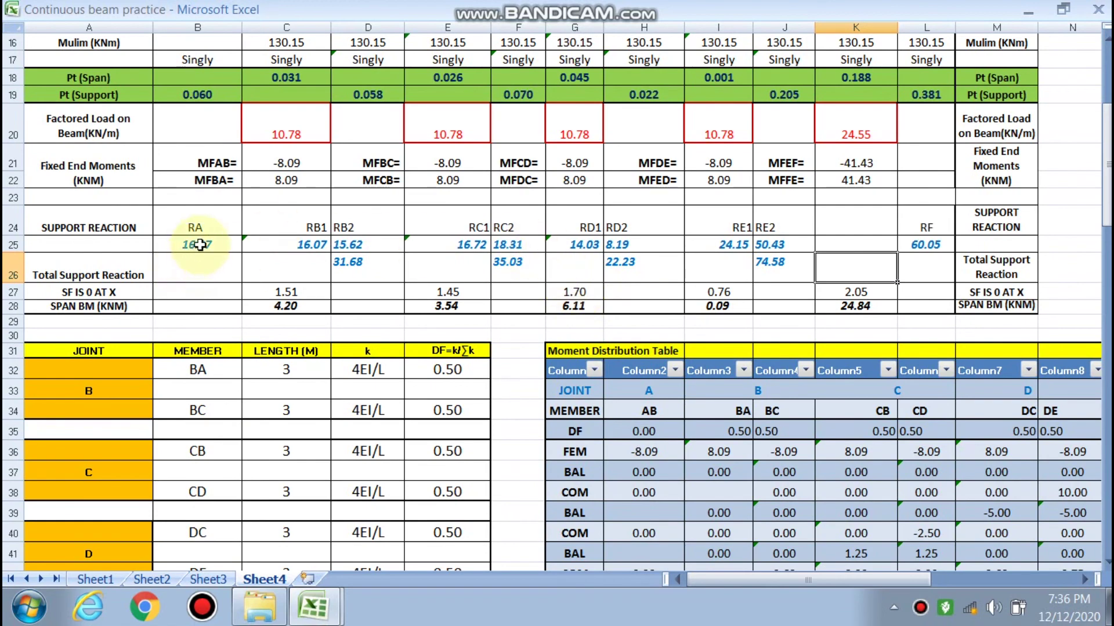
scroll(590, 396, "down", 3)
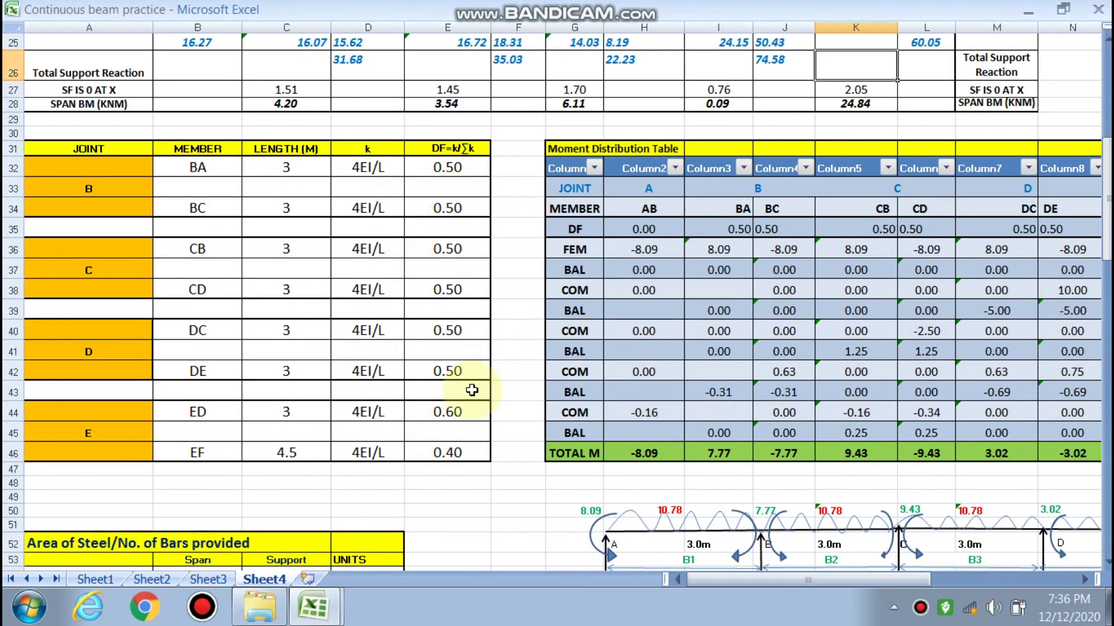
left_click_drag(685, 580, 758, 580)
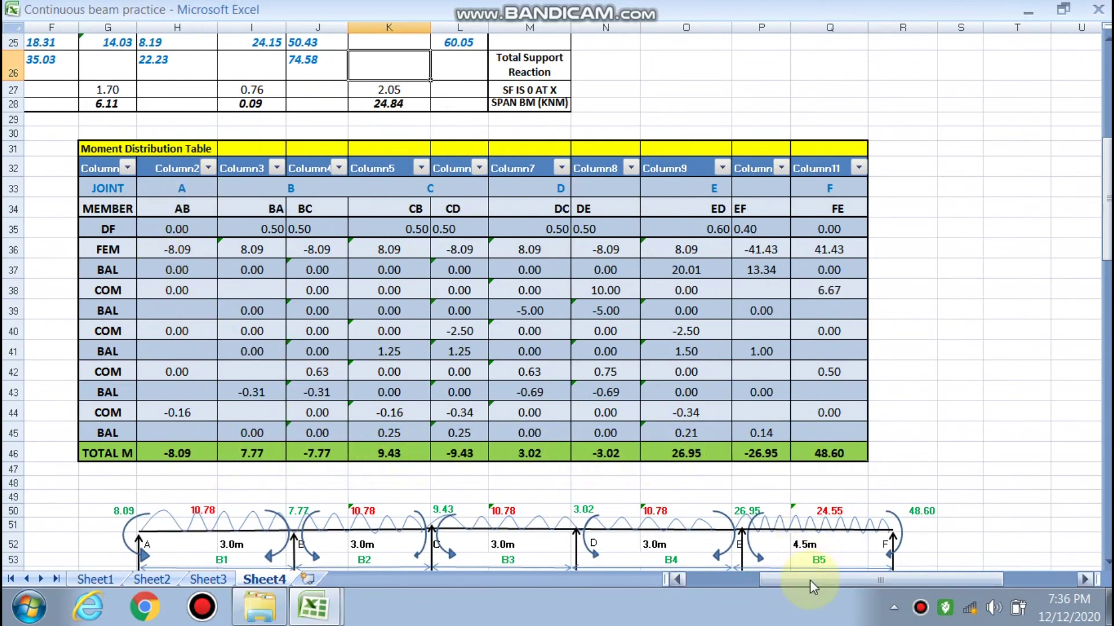
left_click_drag(809, 580, 737, 580)
scroll(203, 435, "up", 3)
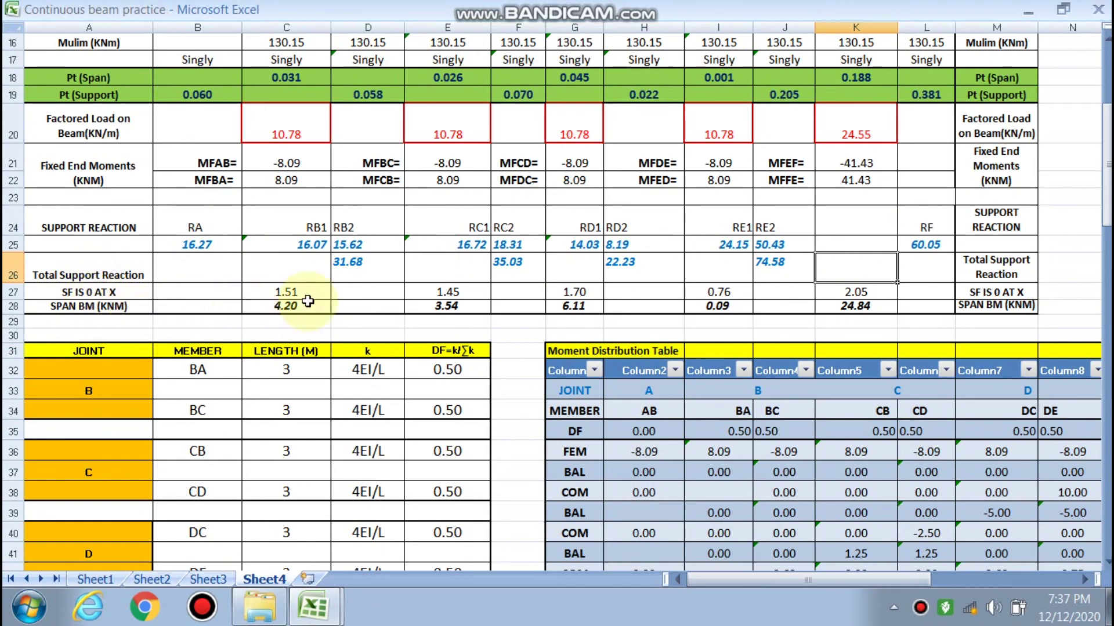
scroll(272, 333, "down", 2)
scroll(272, 334, "down", 5)
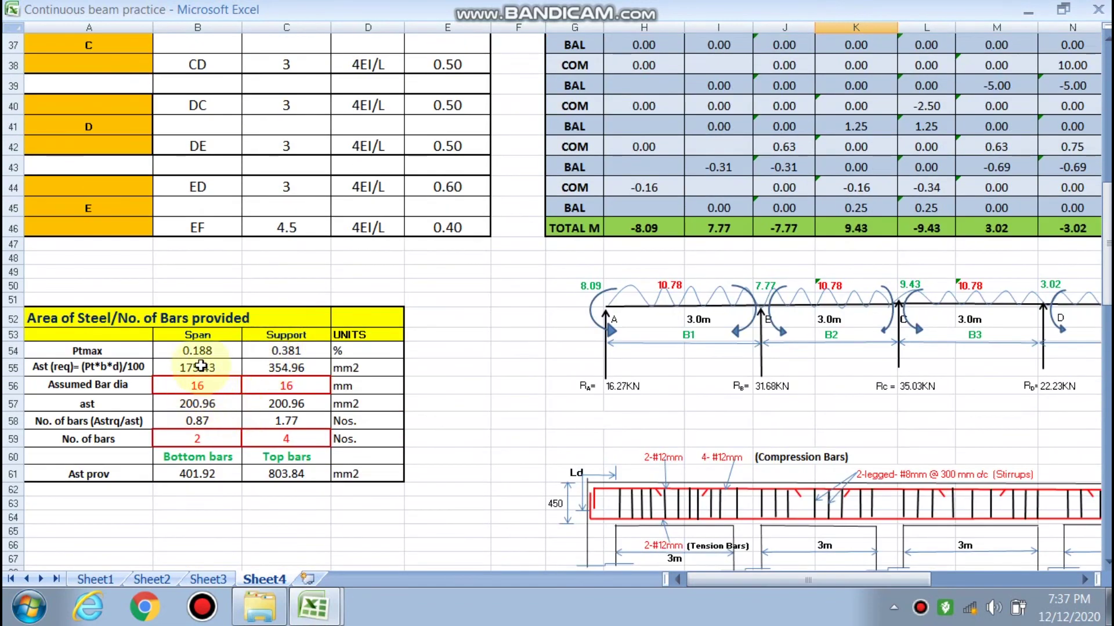
scroll(263, 392, "up", 8)
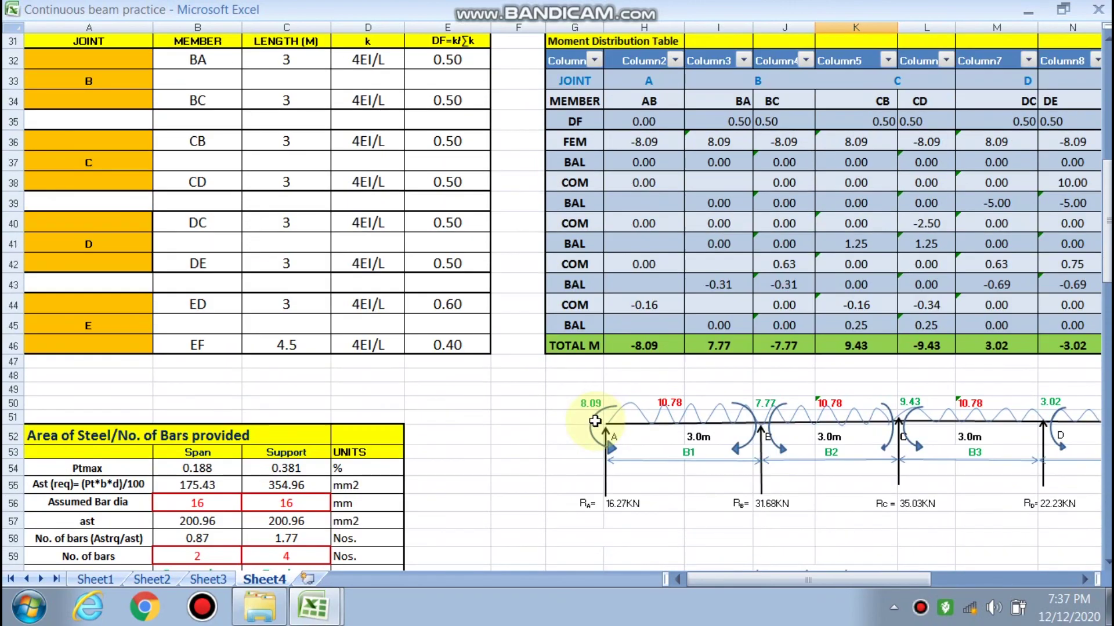
scroll(671, 241, "down", 8)
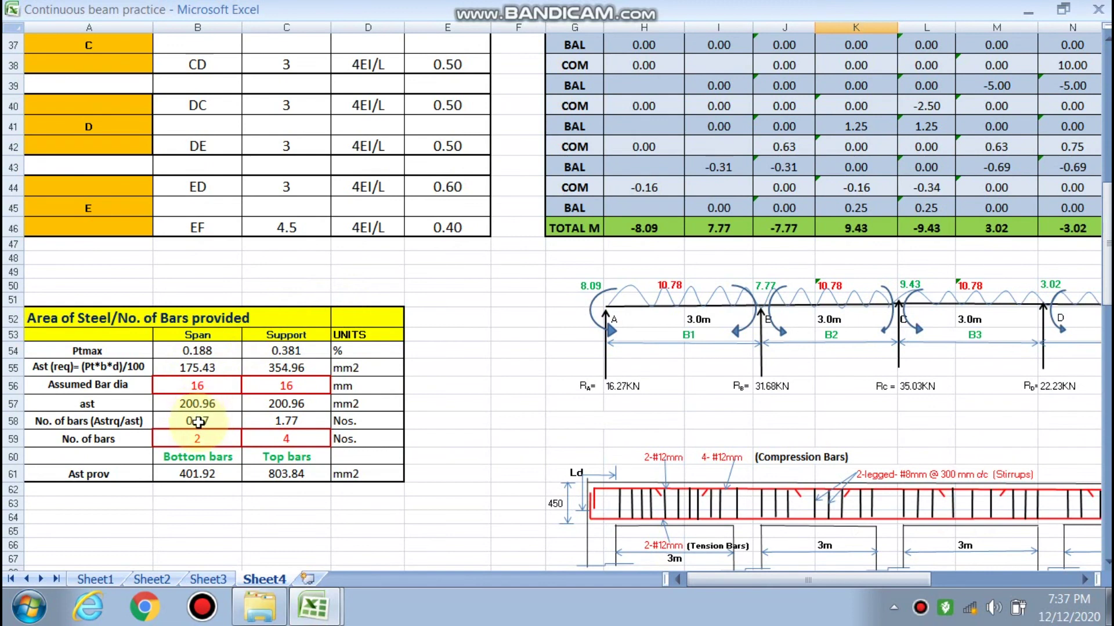
Set the assumed bar diameter to 12 mm for both span and support in the area of steel table.
left_click(207, 386)
type("12")
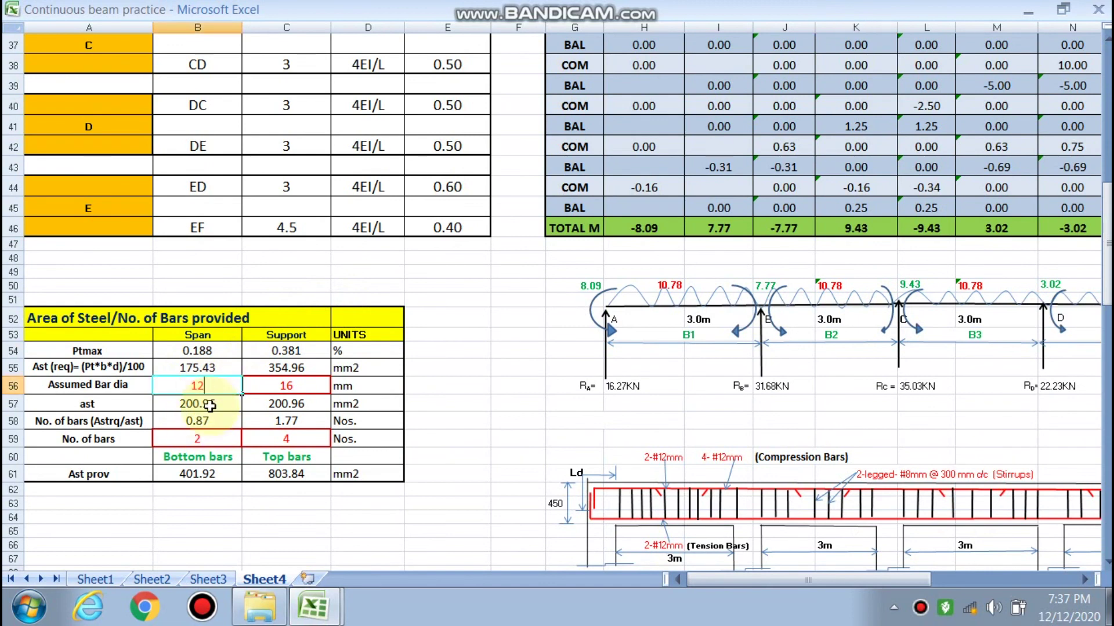
left_click(197, 503)
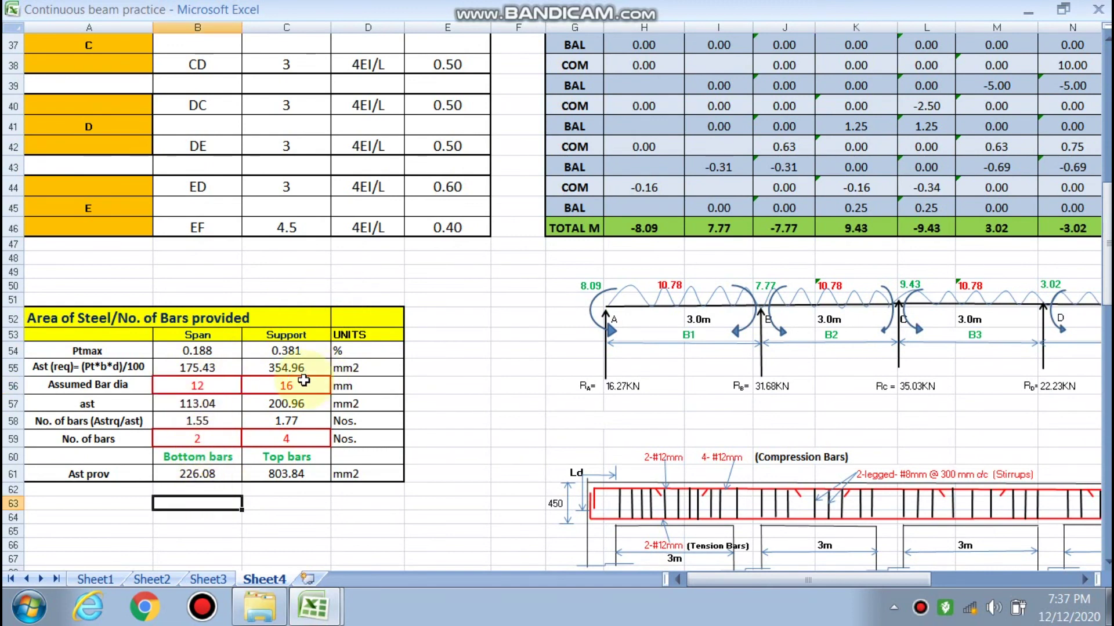
left_click(303, 383)
type("12")
left_click(284, 516)
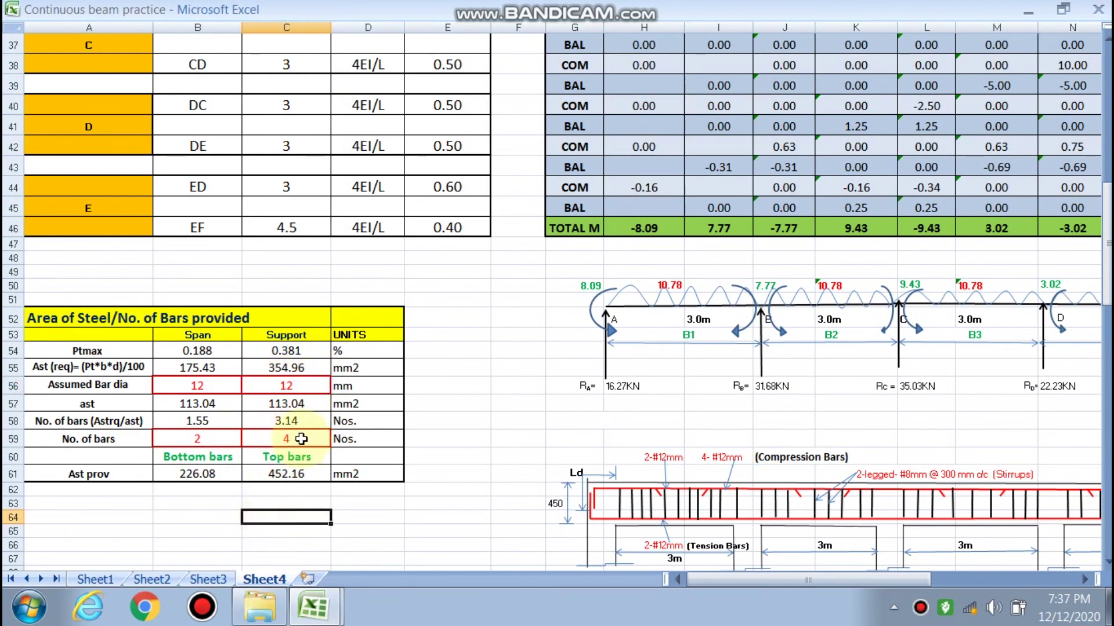
Review the deflection check, both shear reinforcement tables, the reinforcement sketch and the beam's main design calculations.
scroll(287, 467, "down", 2)
scroll(287, 470, "down", 10)
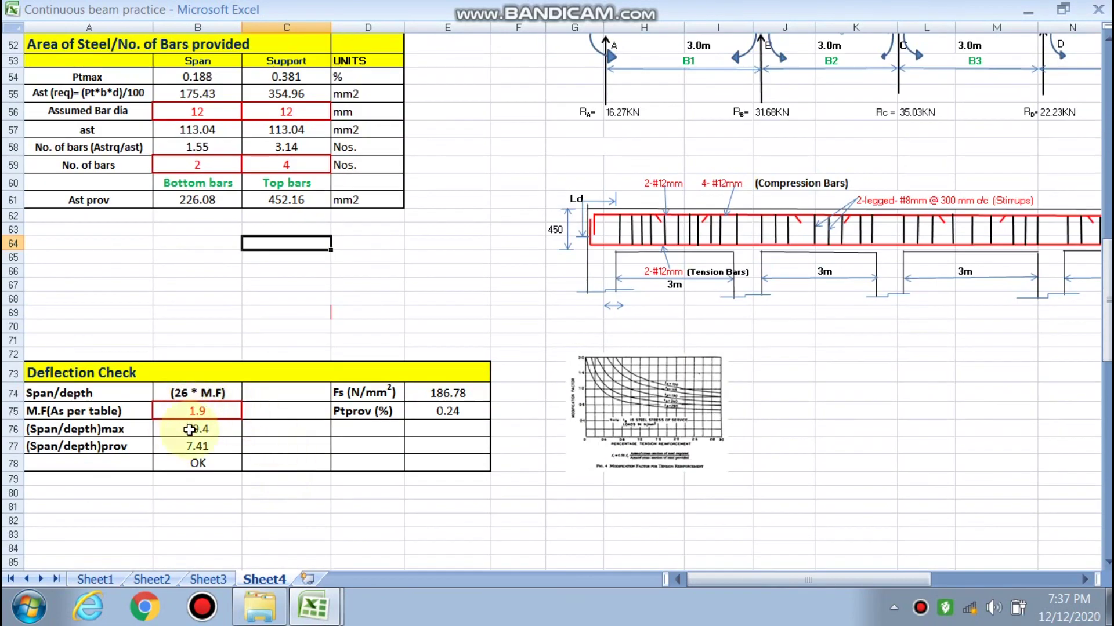
scroll(748, 400, "down", 4)
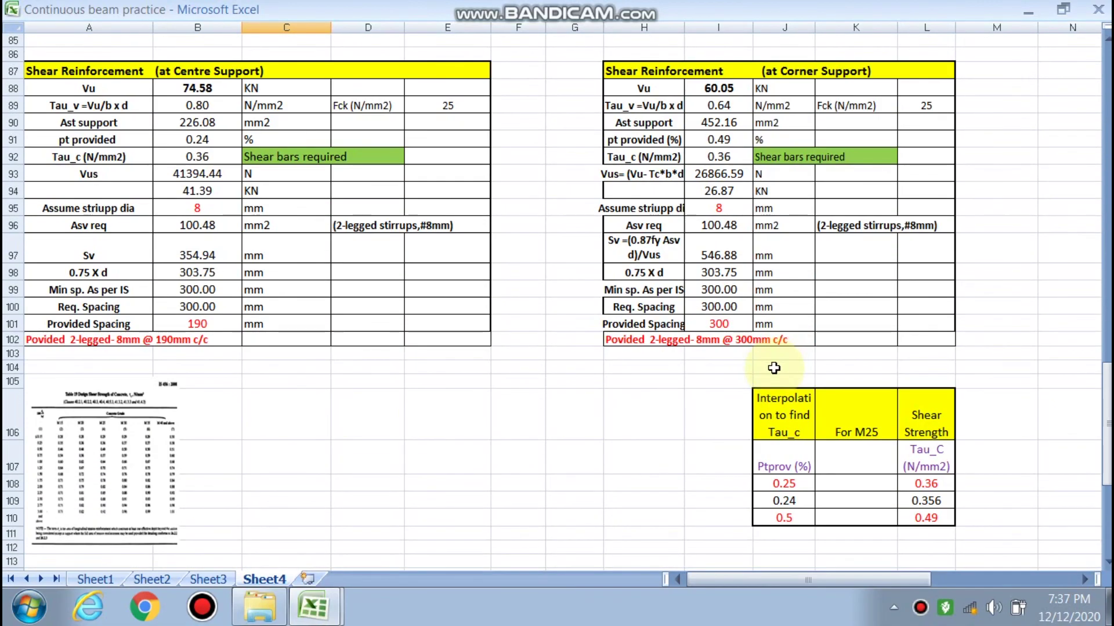
scroll(773, 368, "up", 2)
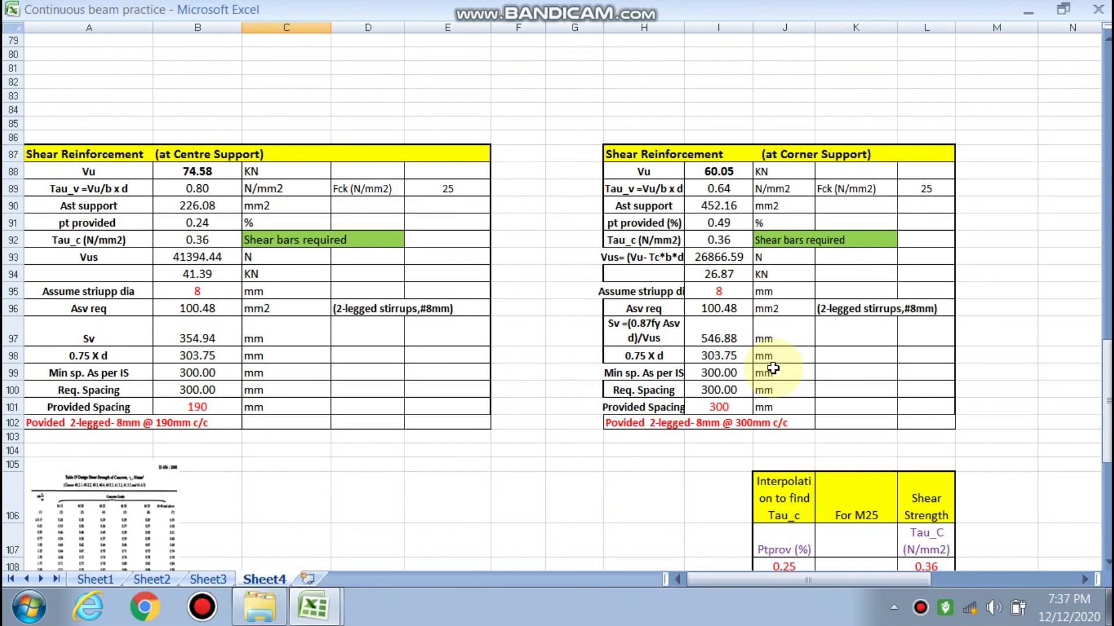
scroll(772, 369, "up", 2)
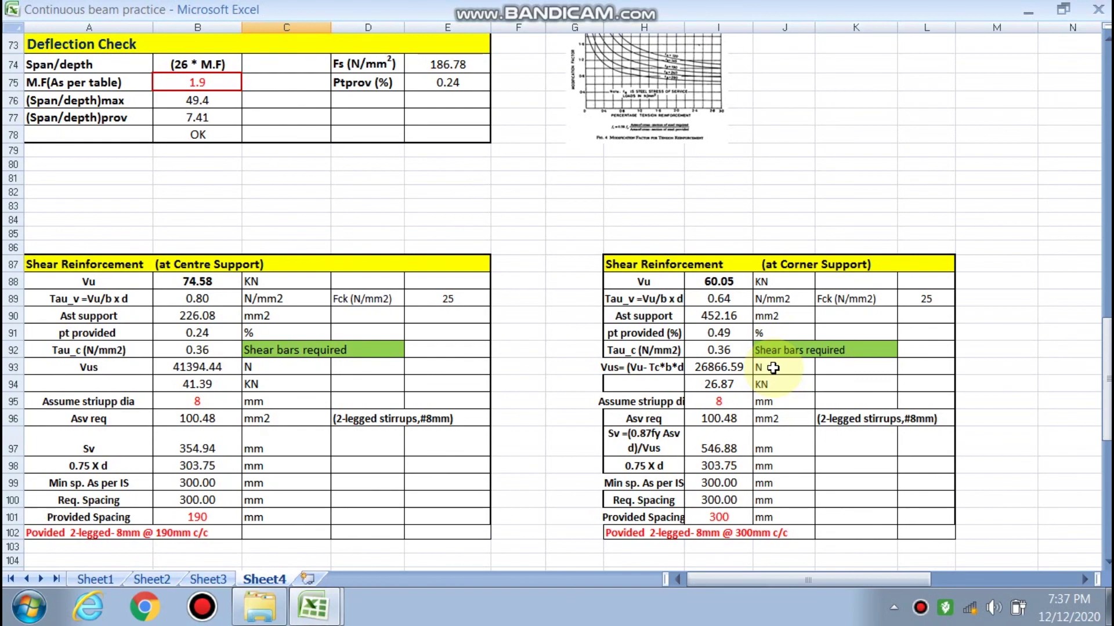
scroll(772, 368, "up", 13)
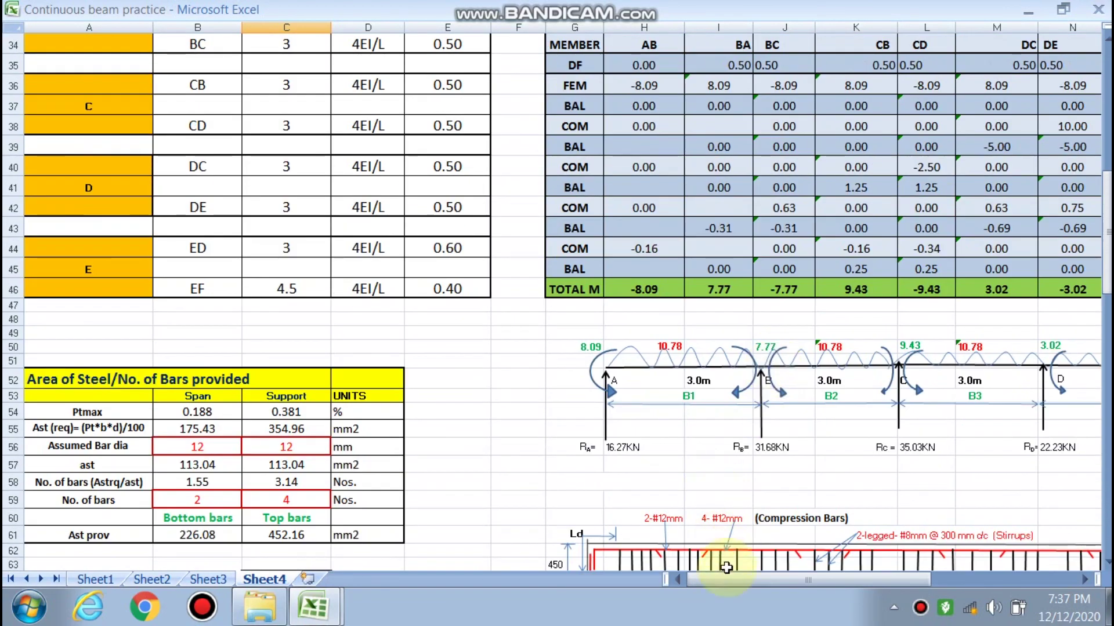
mouse_move(732, 579)
left_mouse_down()
mouse_move(747, 579)
mouse_move(732, 579)
left_mouse_up()
scroll(737, 502, "up", 5)
scroll(737, 502, "up", 6)
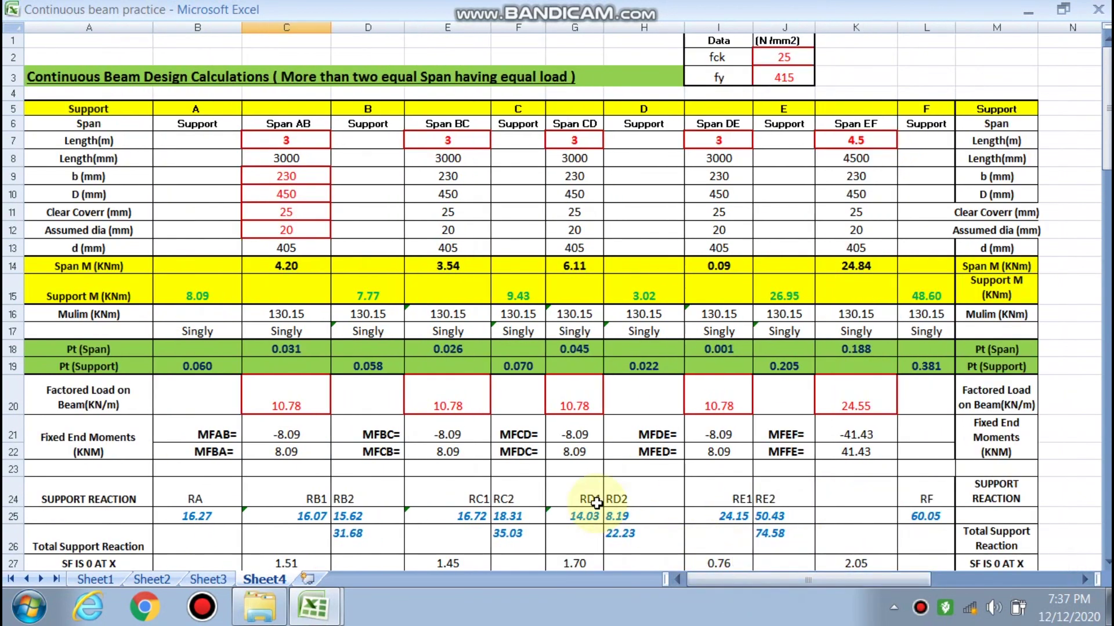